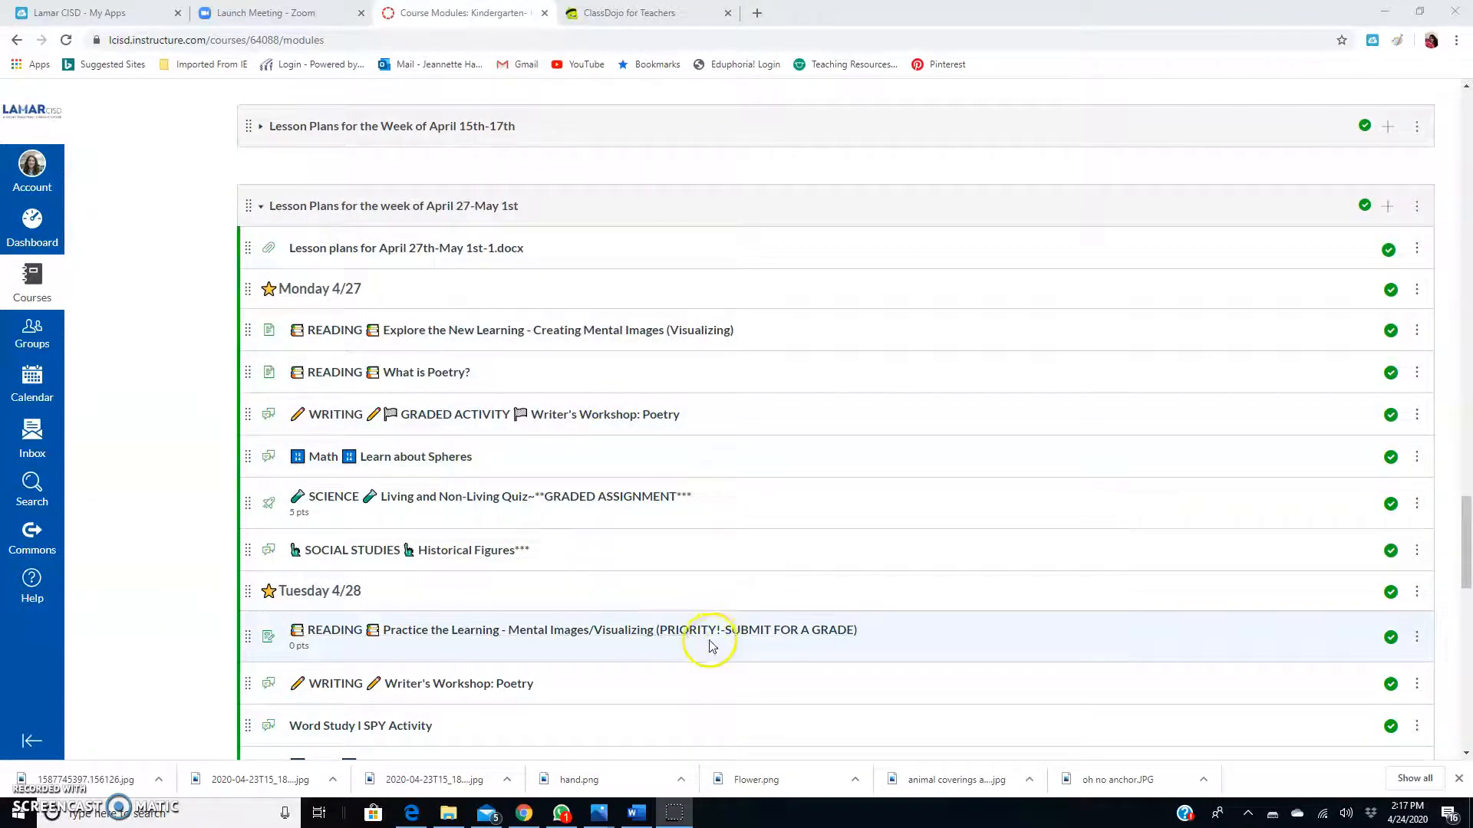
Open the options menu for the SCIENCE Living and Non-Living Quiz in the April 27–May 1st module.
scroll(570, 624, down, 1)
scroll(570, 624, down, 2)
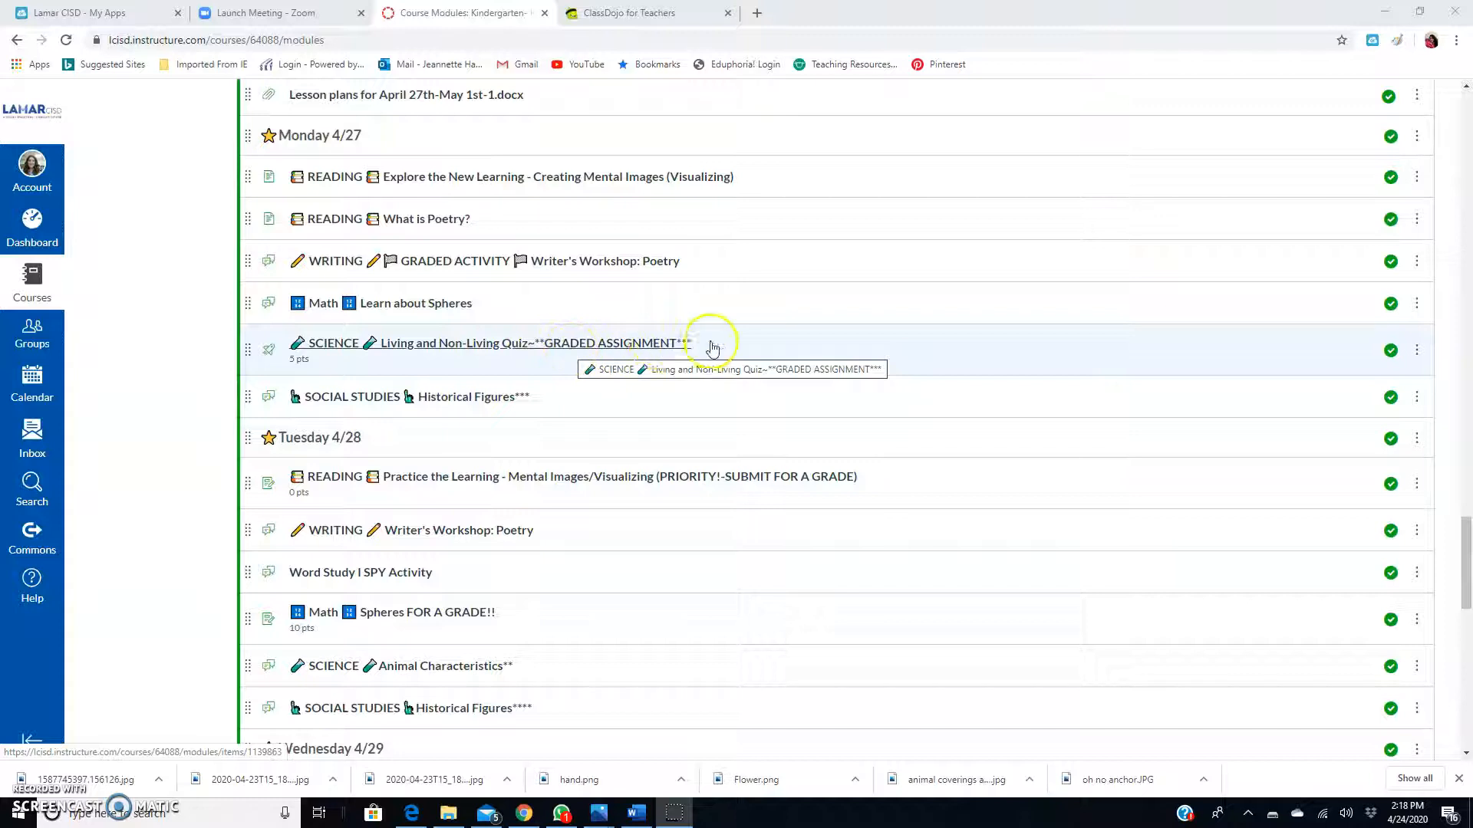
click(1417, 355)
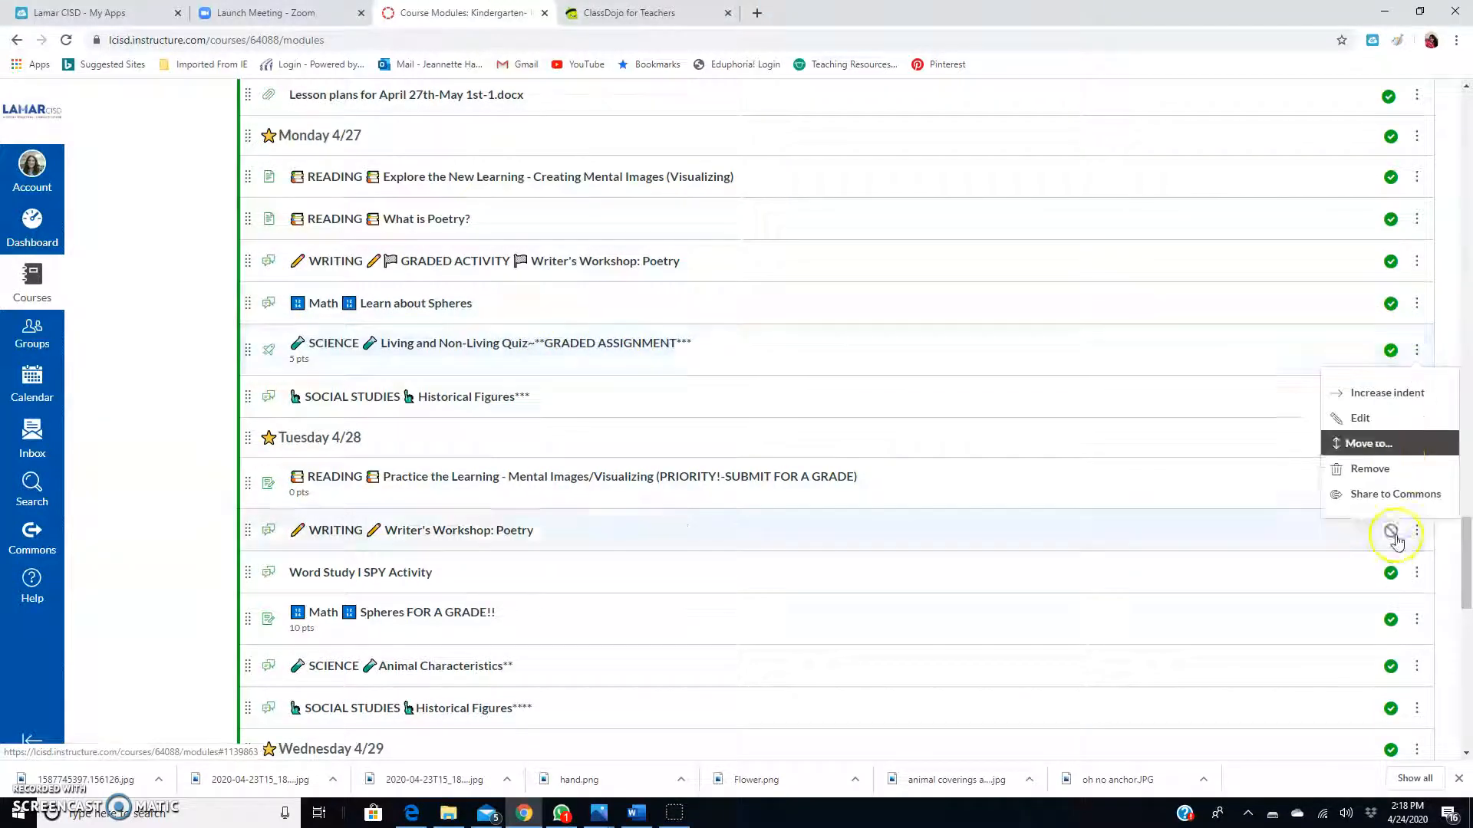
Start sharing the quiz to Commons with Only Me access and the description 'Monday Science Quiz'.
click(1365, 503)
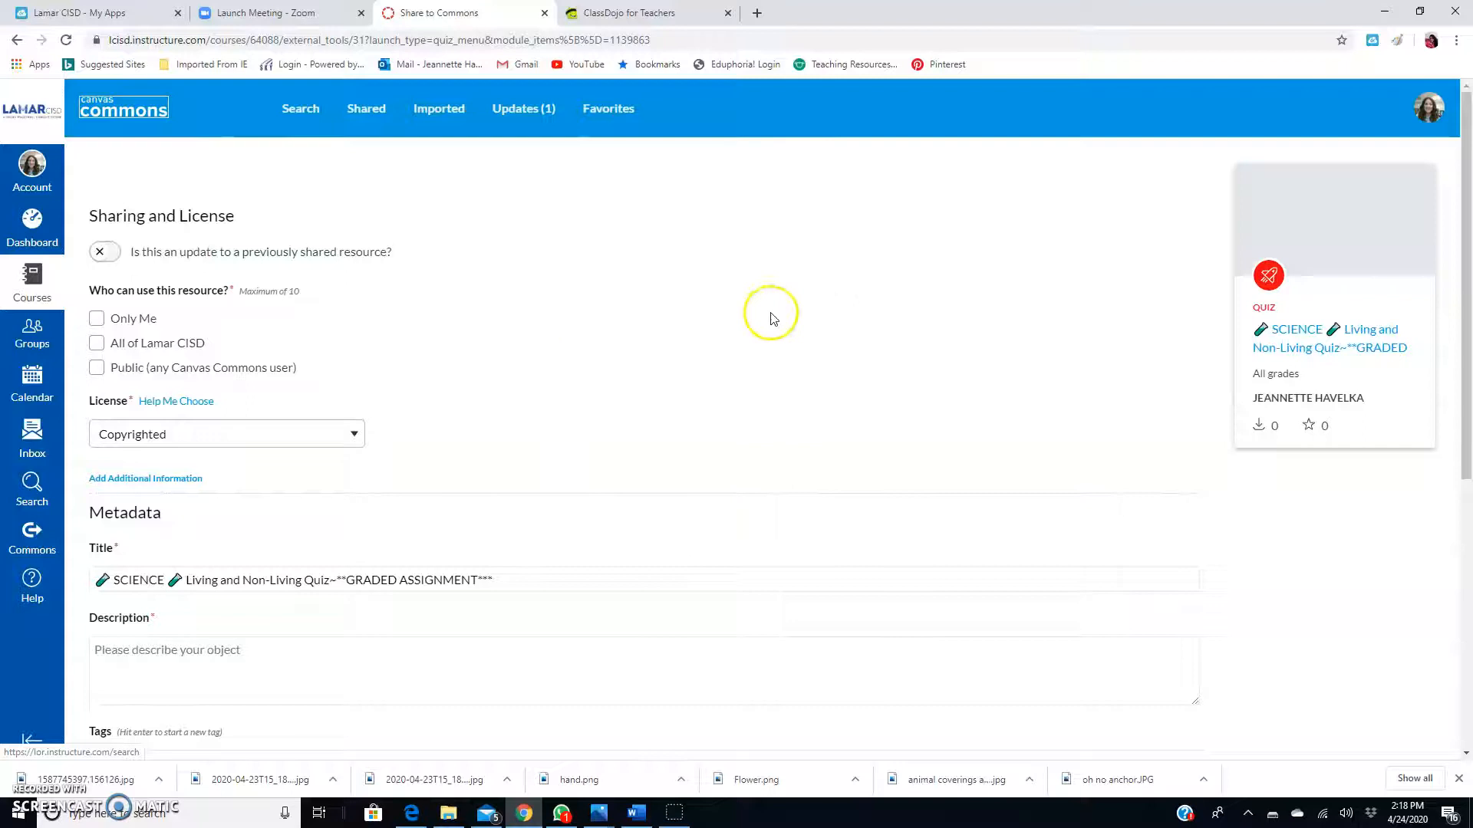
click(97, 320)
scroll(541, 399, down, 2)
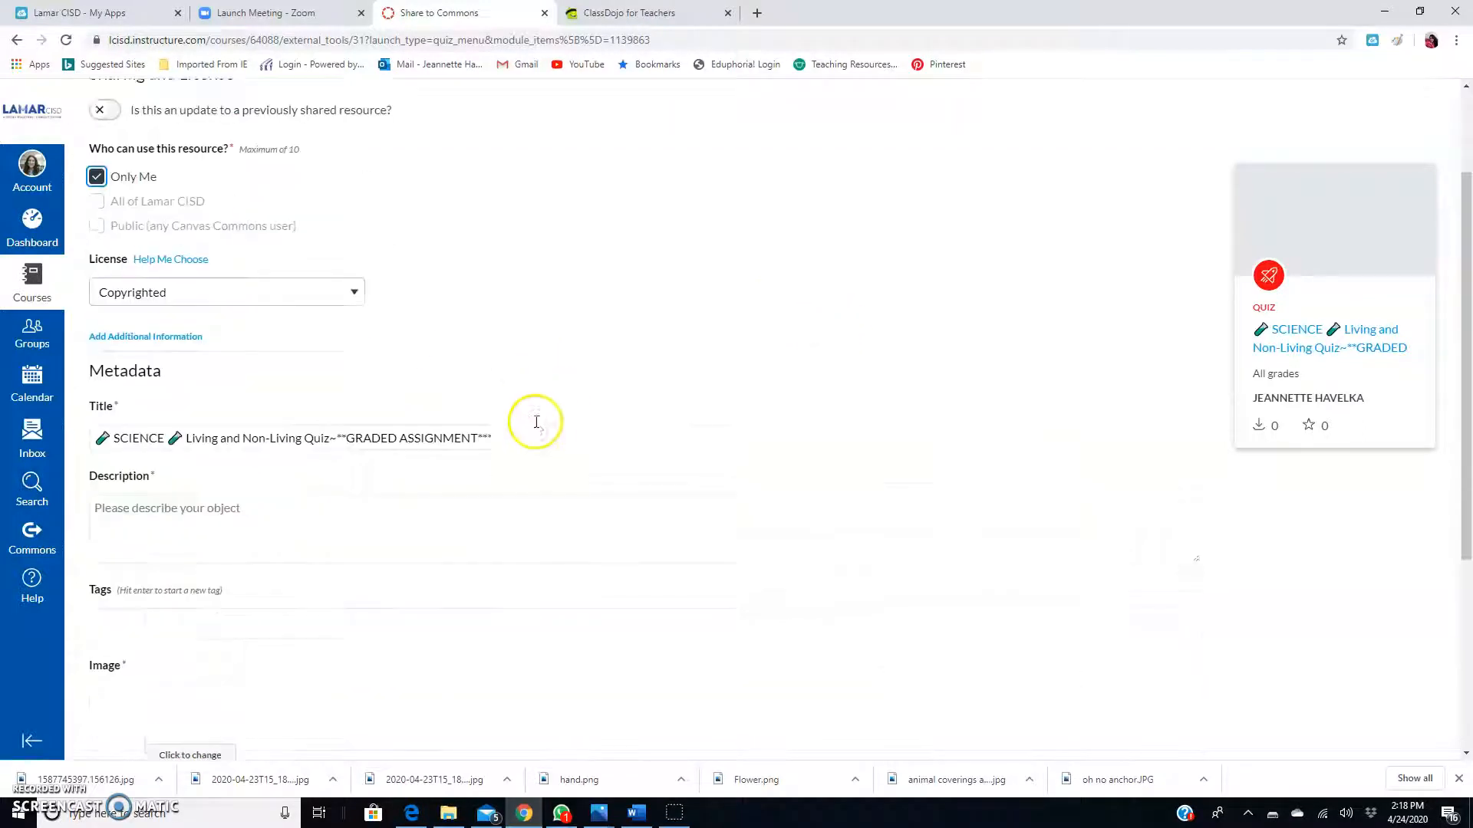
click(257, 512)
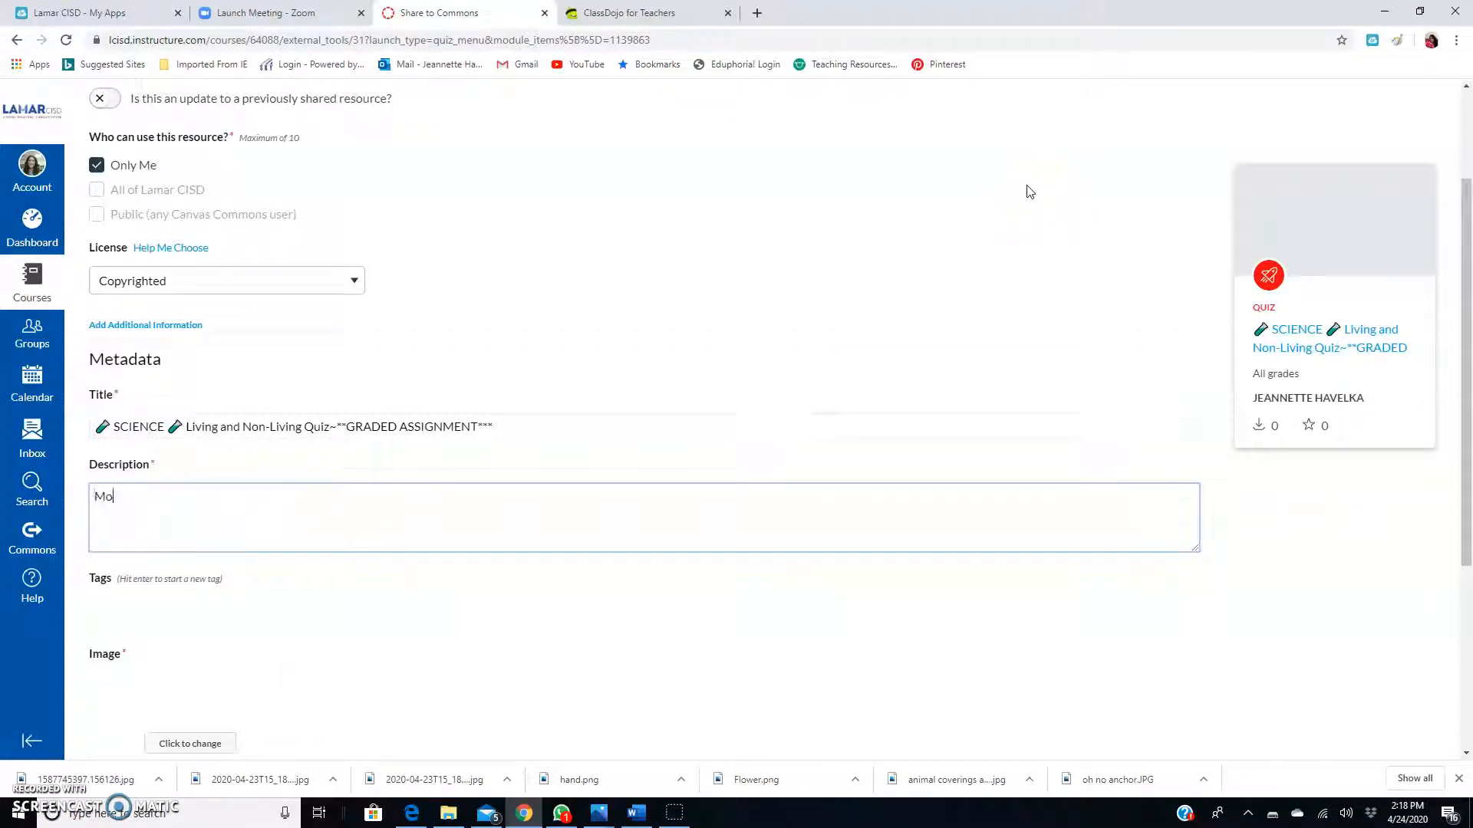
text(Monday Science Quiz)
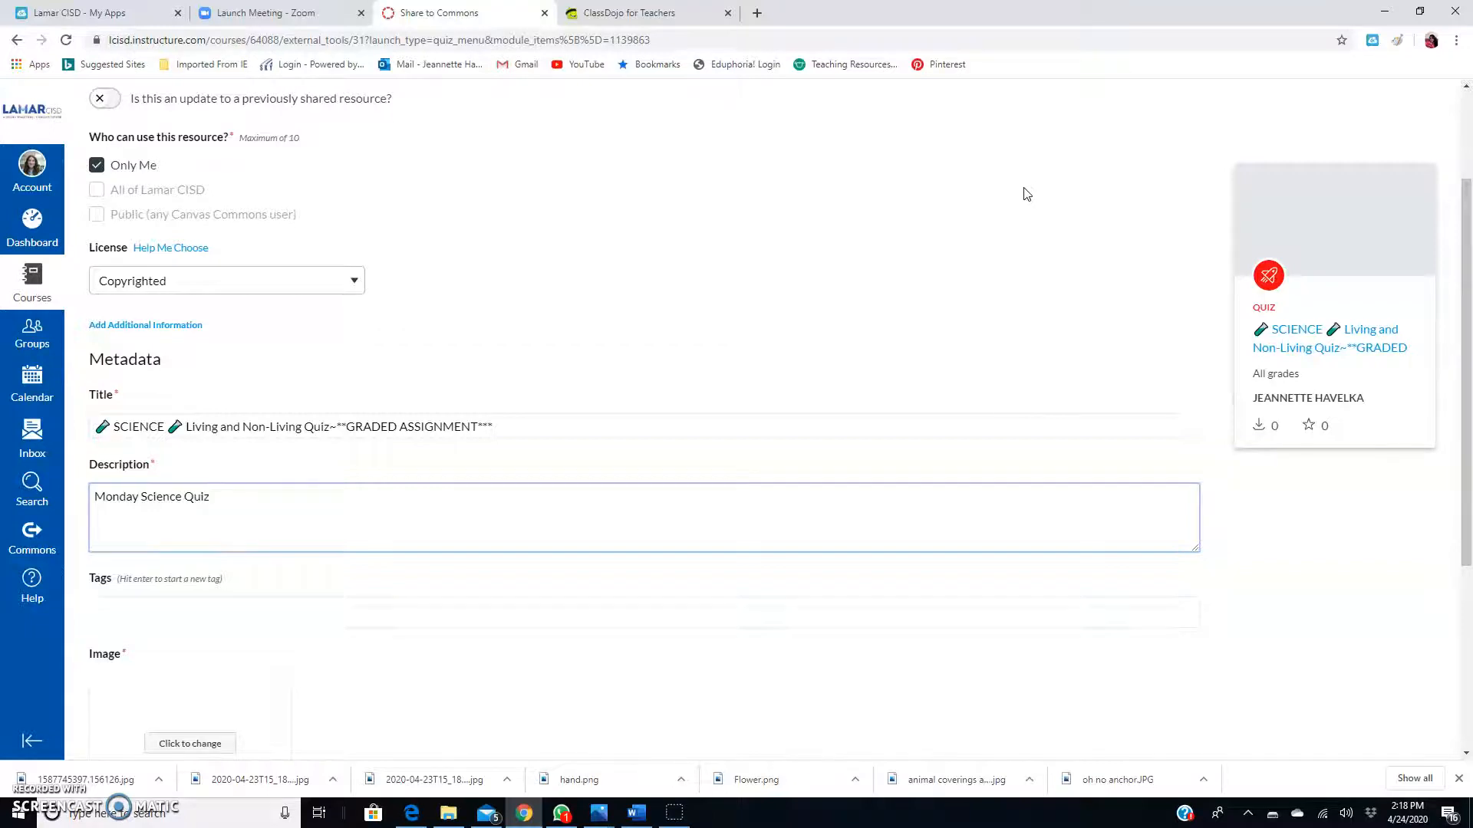
scroll(1026, 194, down, 4)
Replace the Commons cover image with the Armadilo picture from the Pictures folder and save the crop.
click(212, 450)
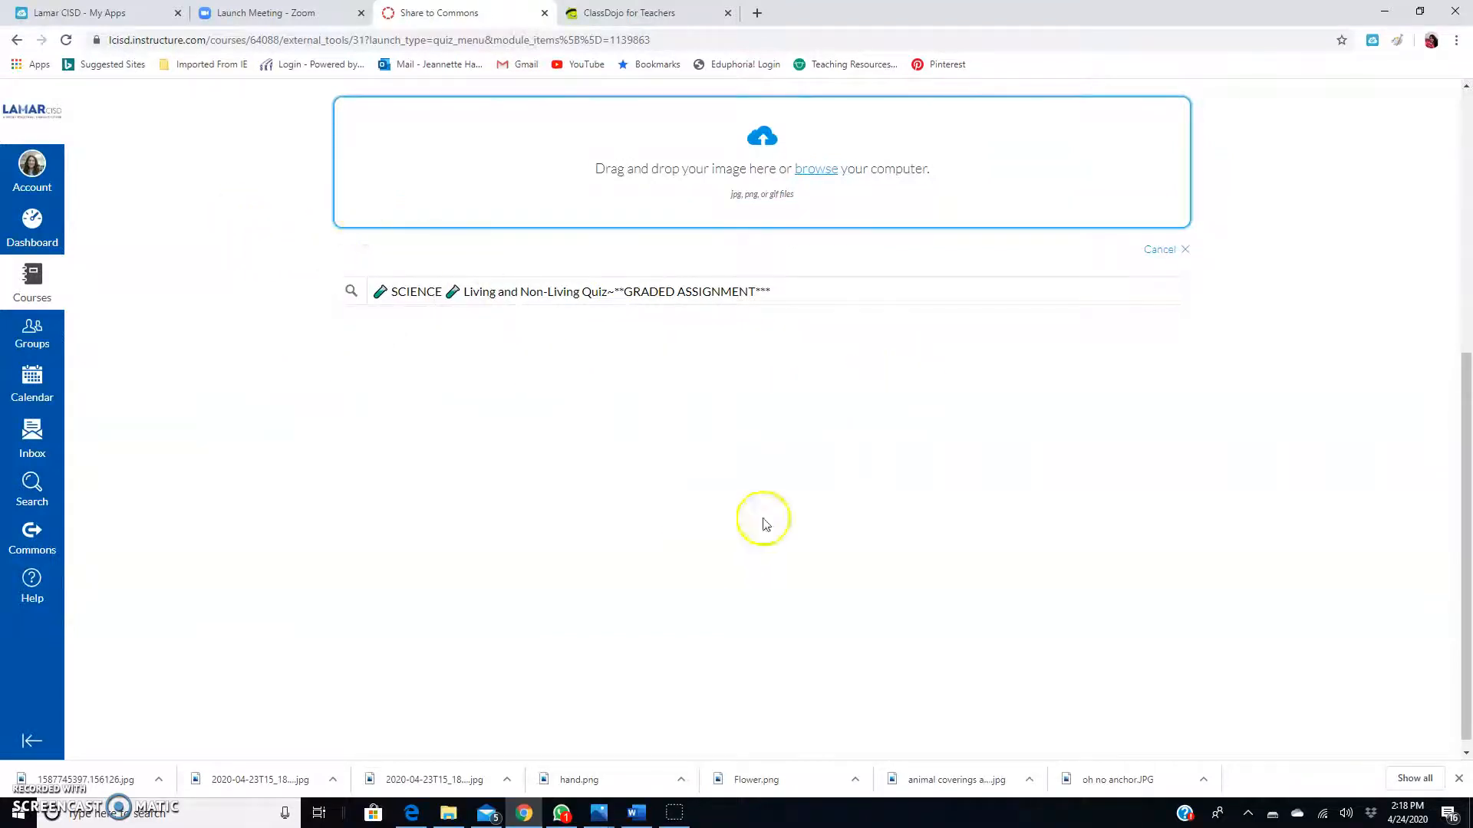
click(814, 170)
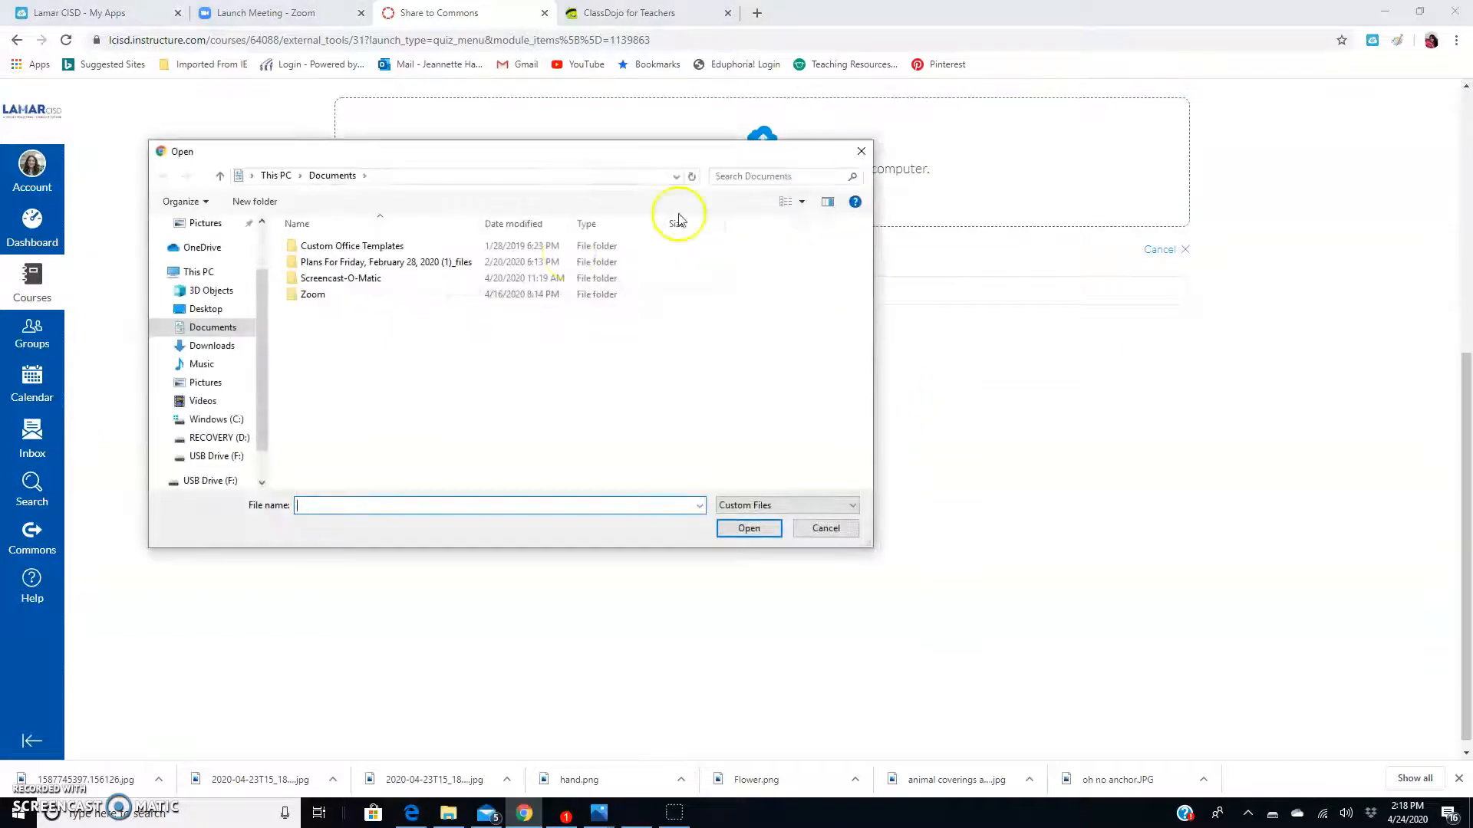
click(201, 382)
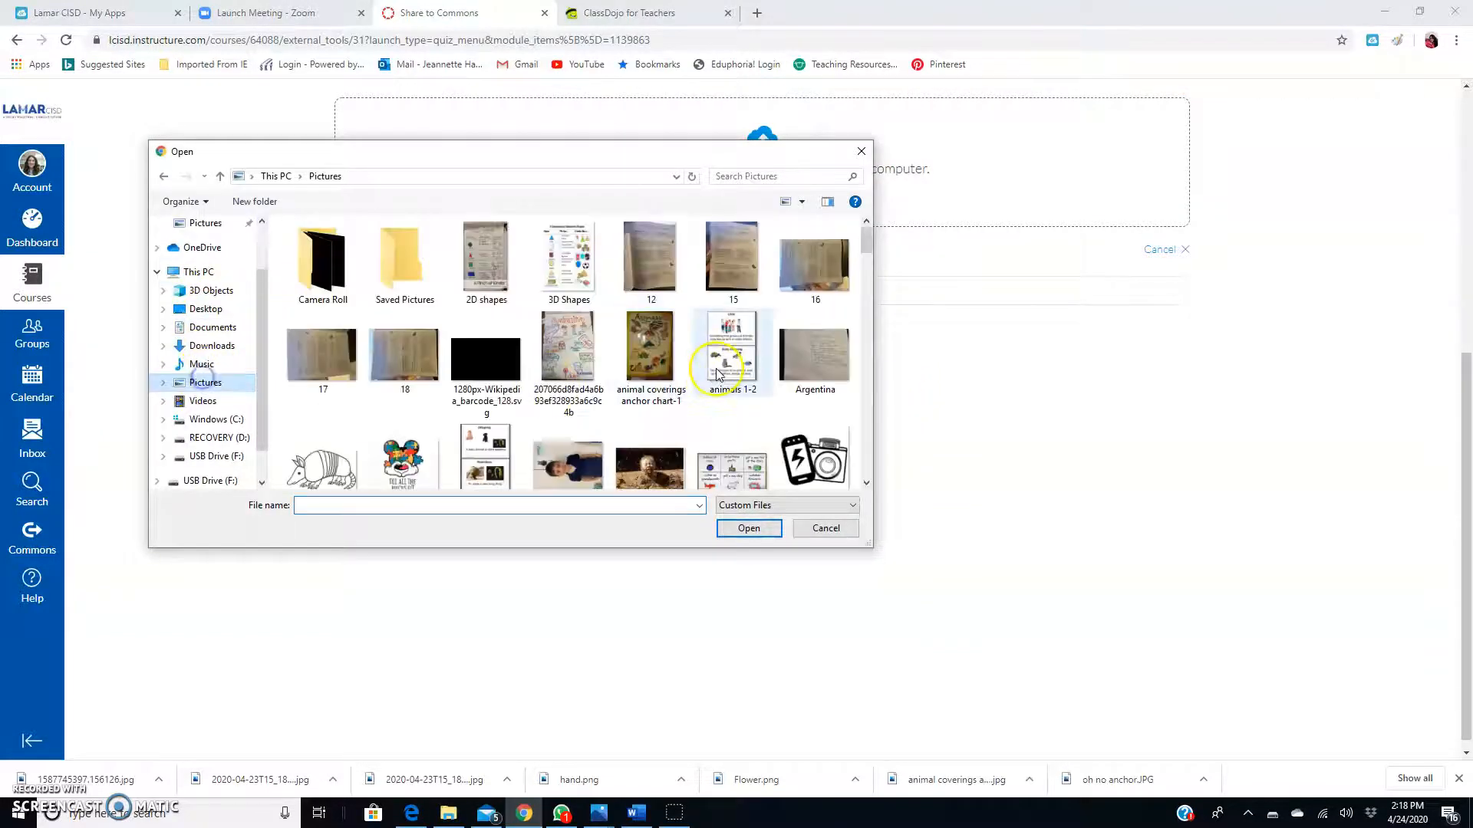
scroll(534, 442, down, 1)
click(319, 435)
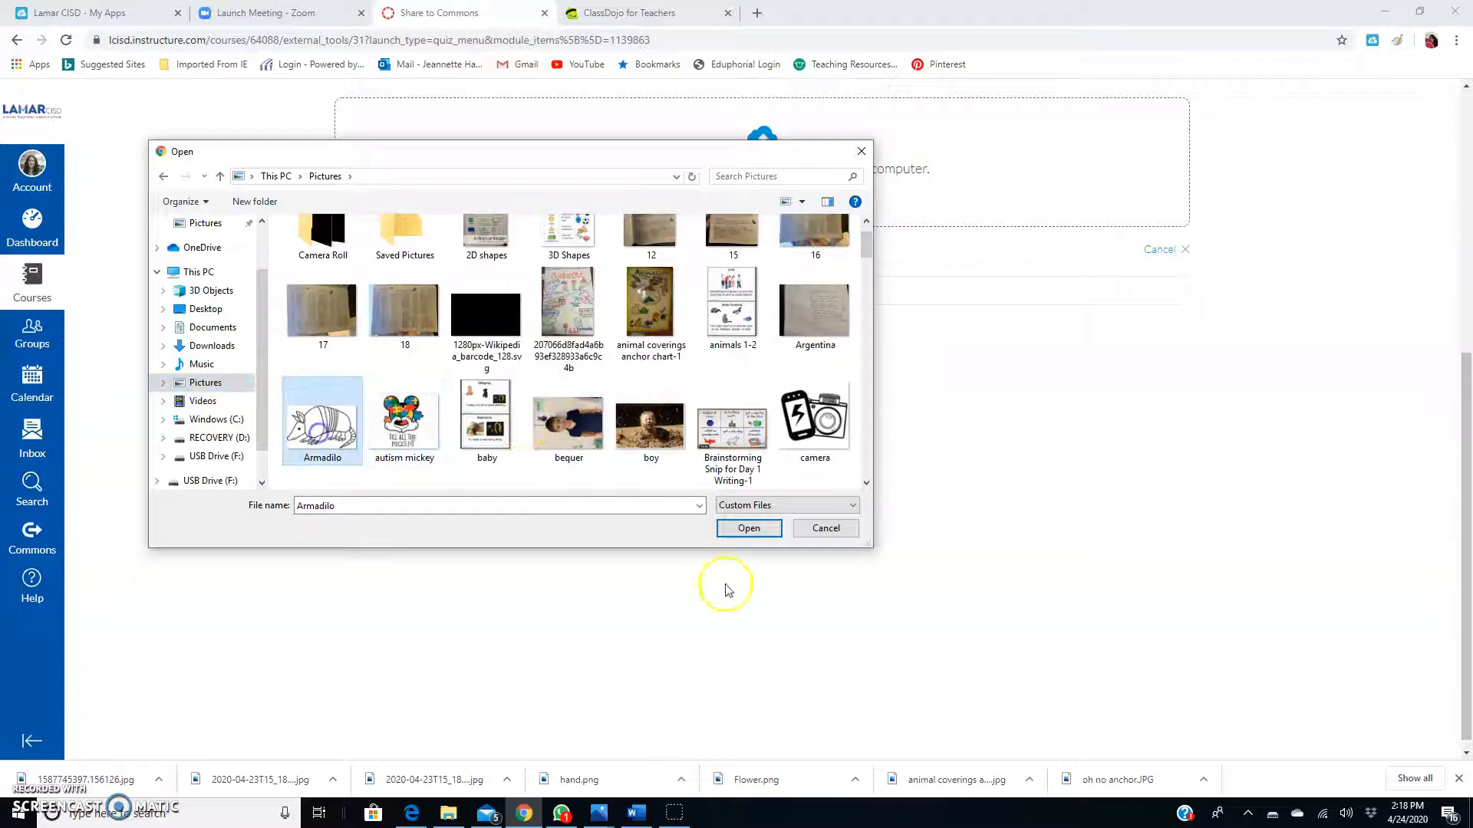
click(742, 528)
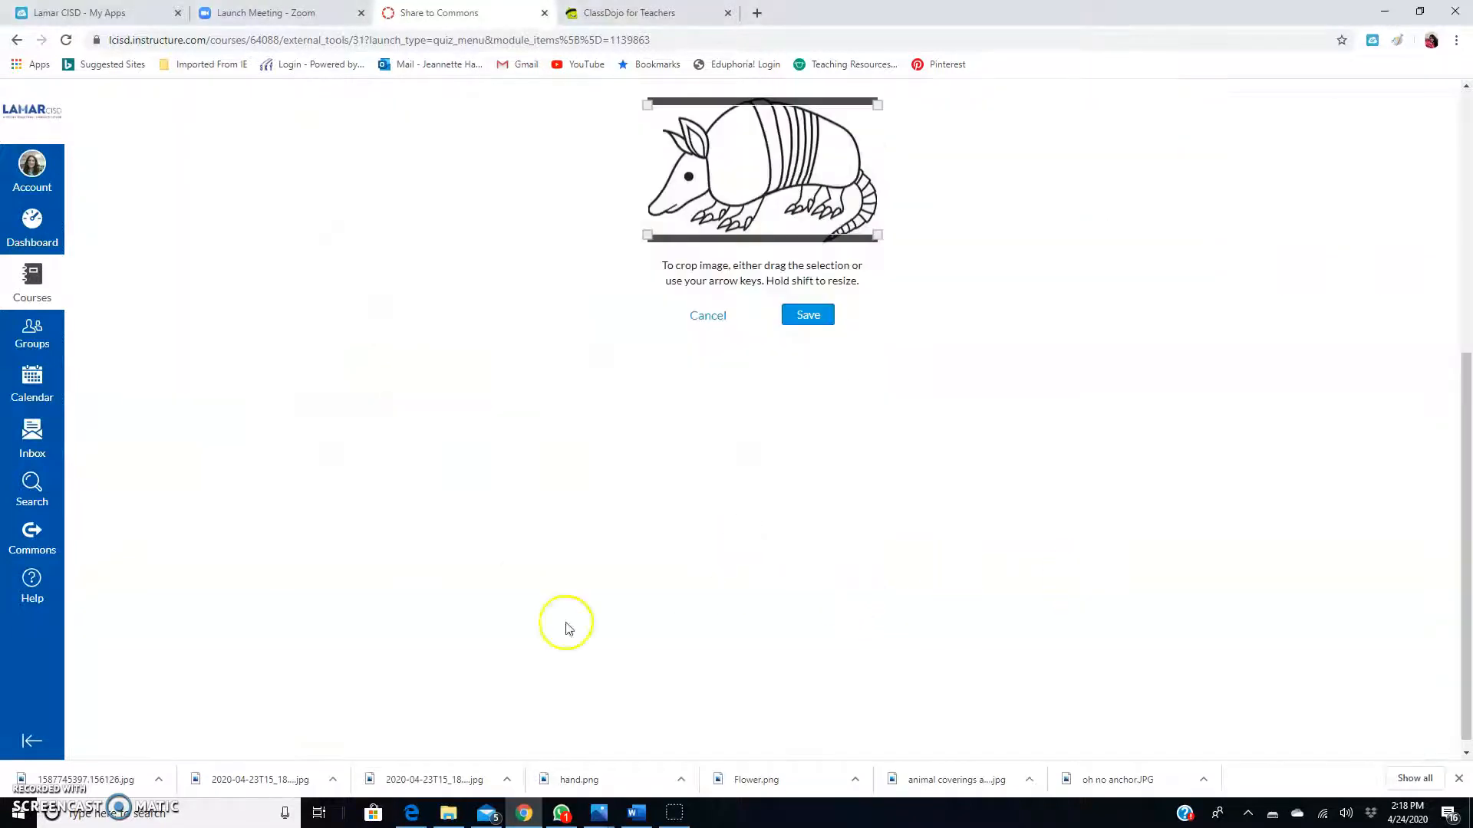
click(812, 318)
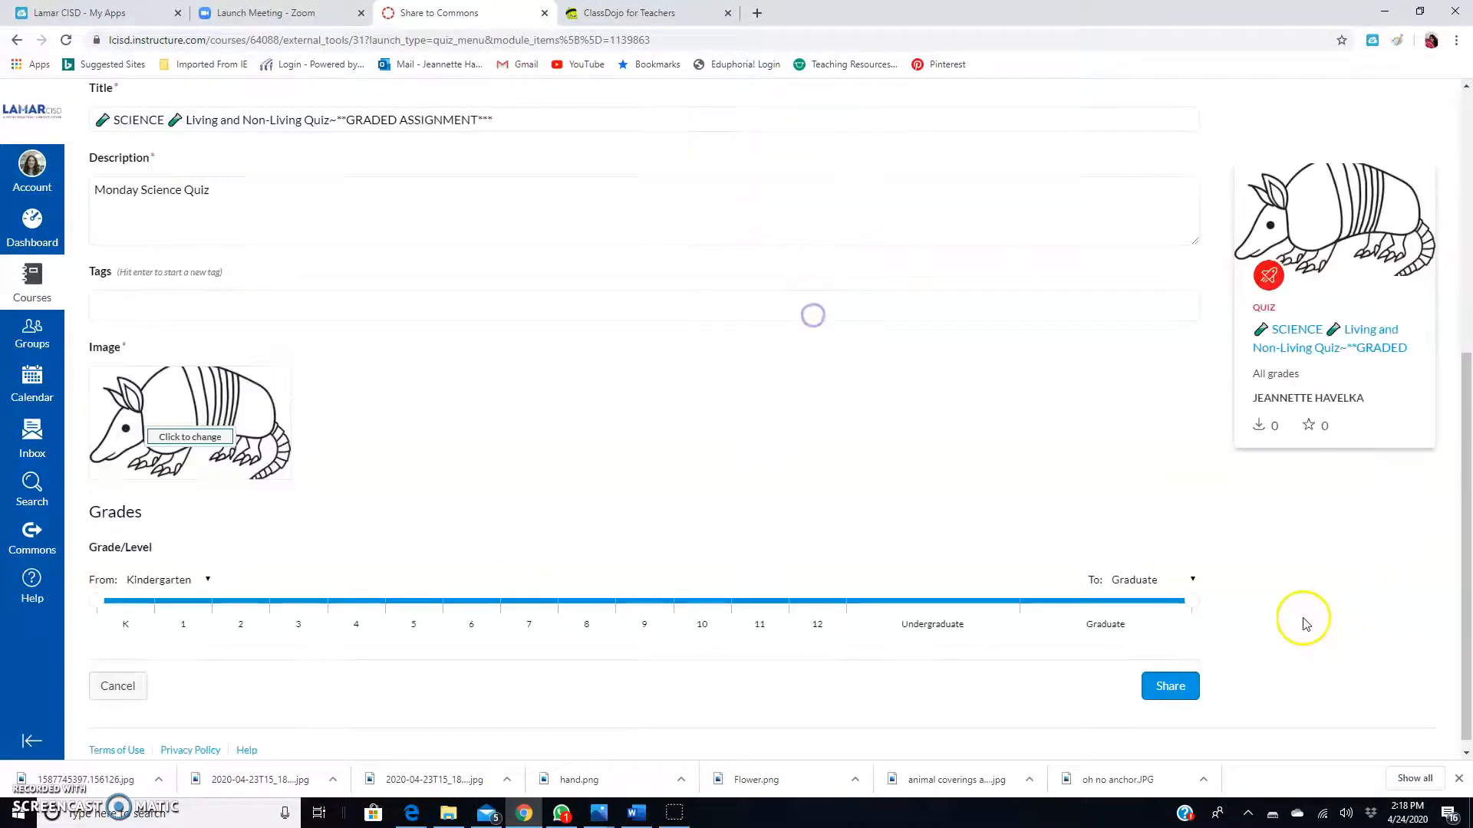
Share the quiz for Kindergarten only, add it to Favorites, and return to the Dashboard.
click(139, 609)
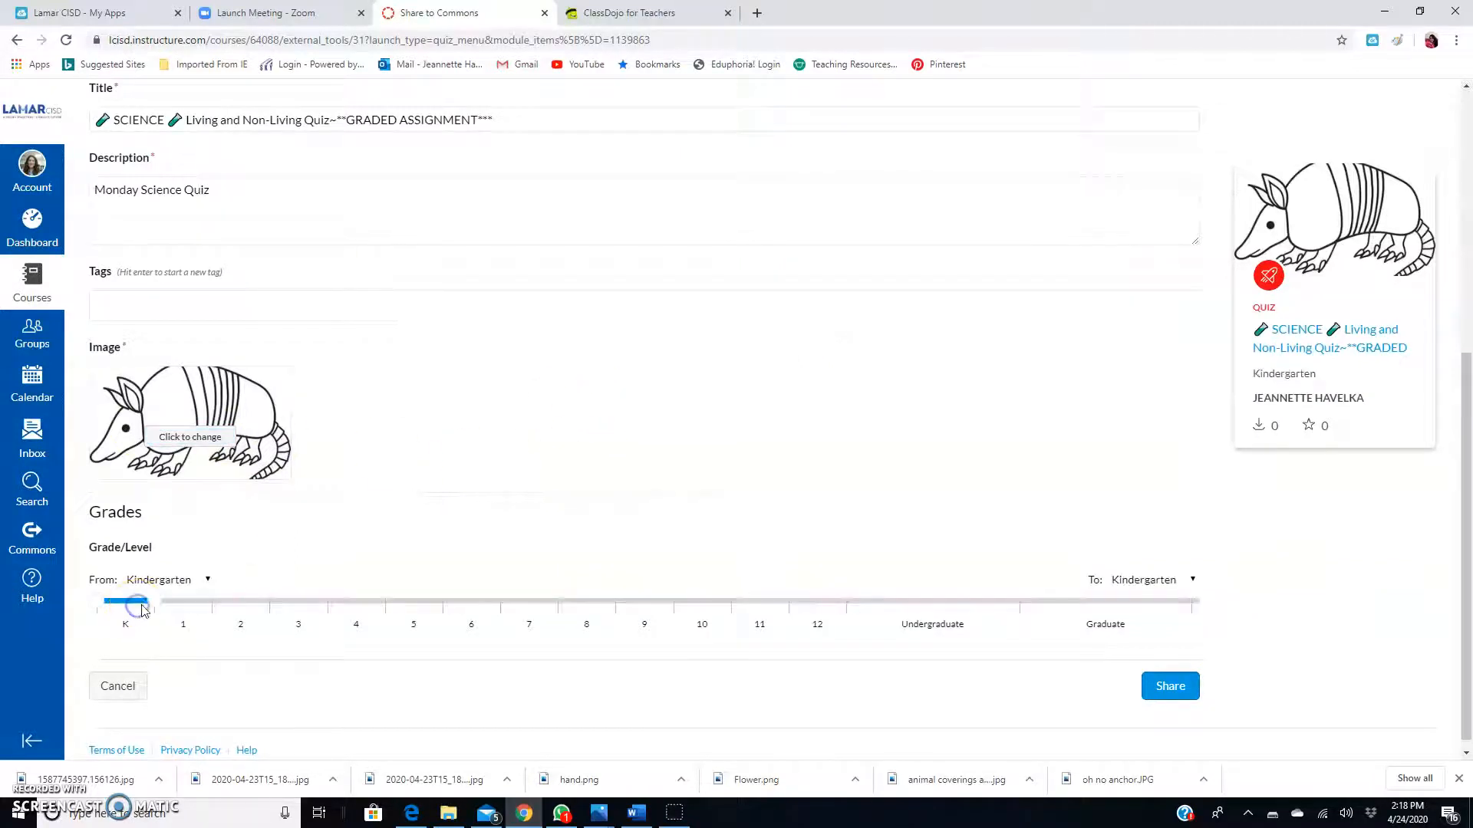
click(1171, 687)
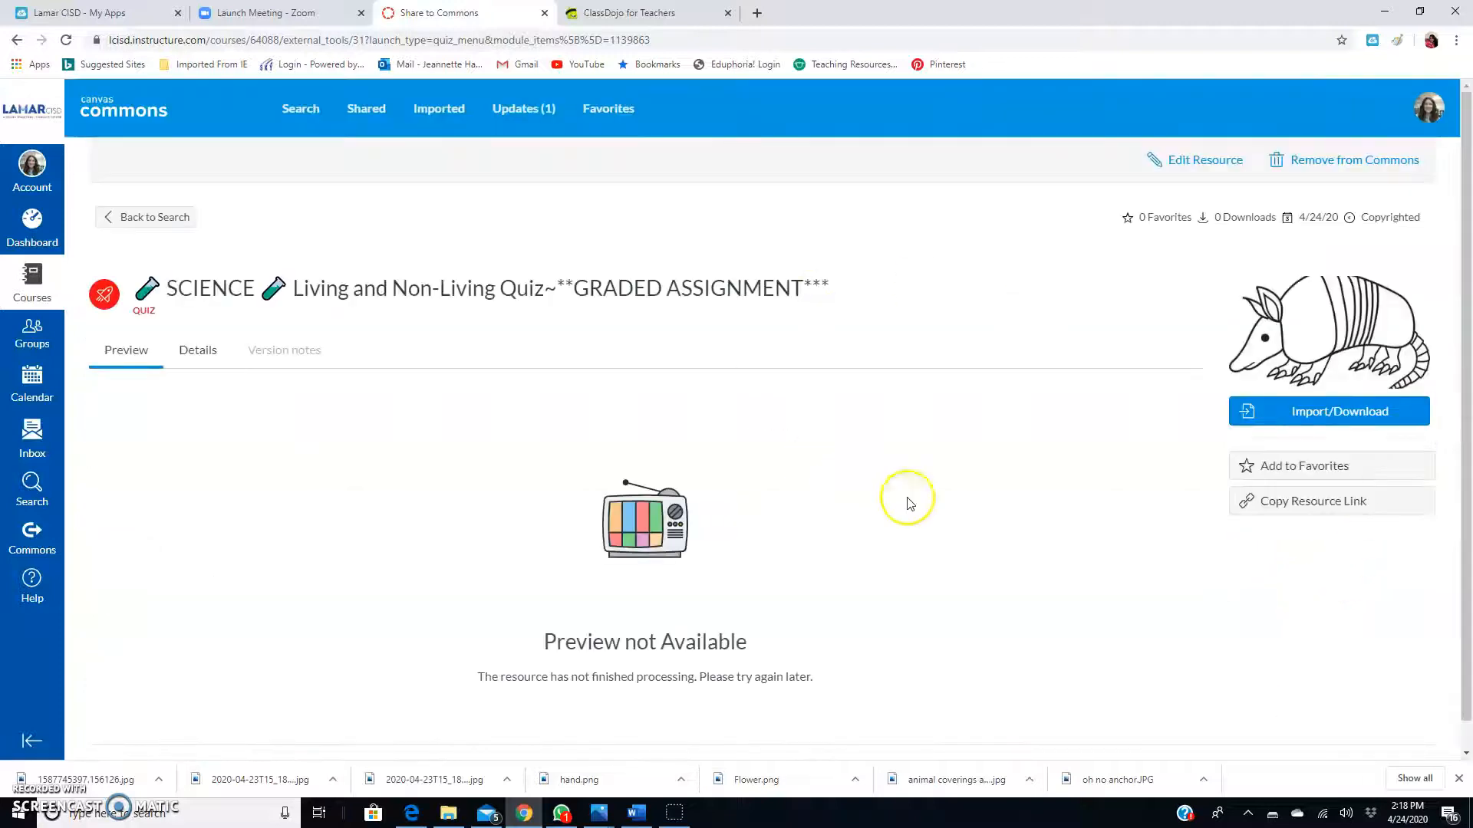
click(1271, 470)
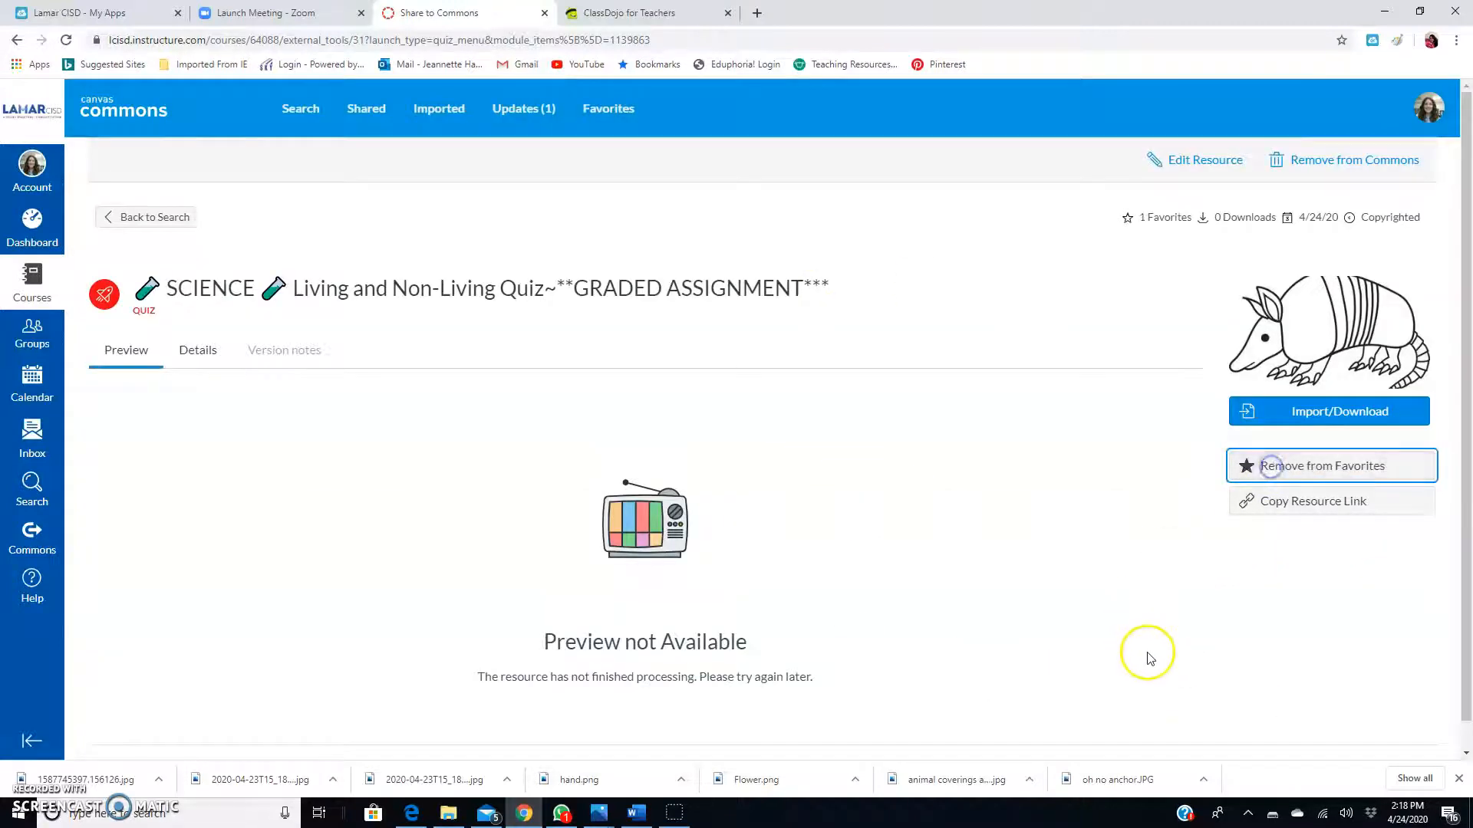
click(31, 229)
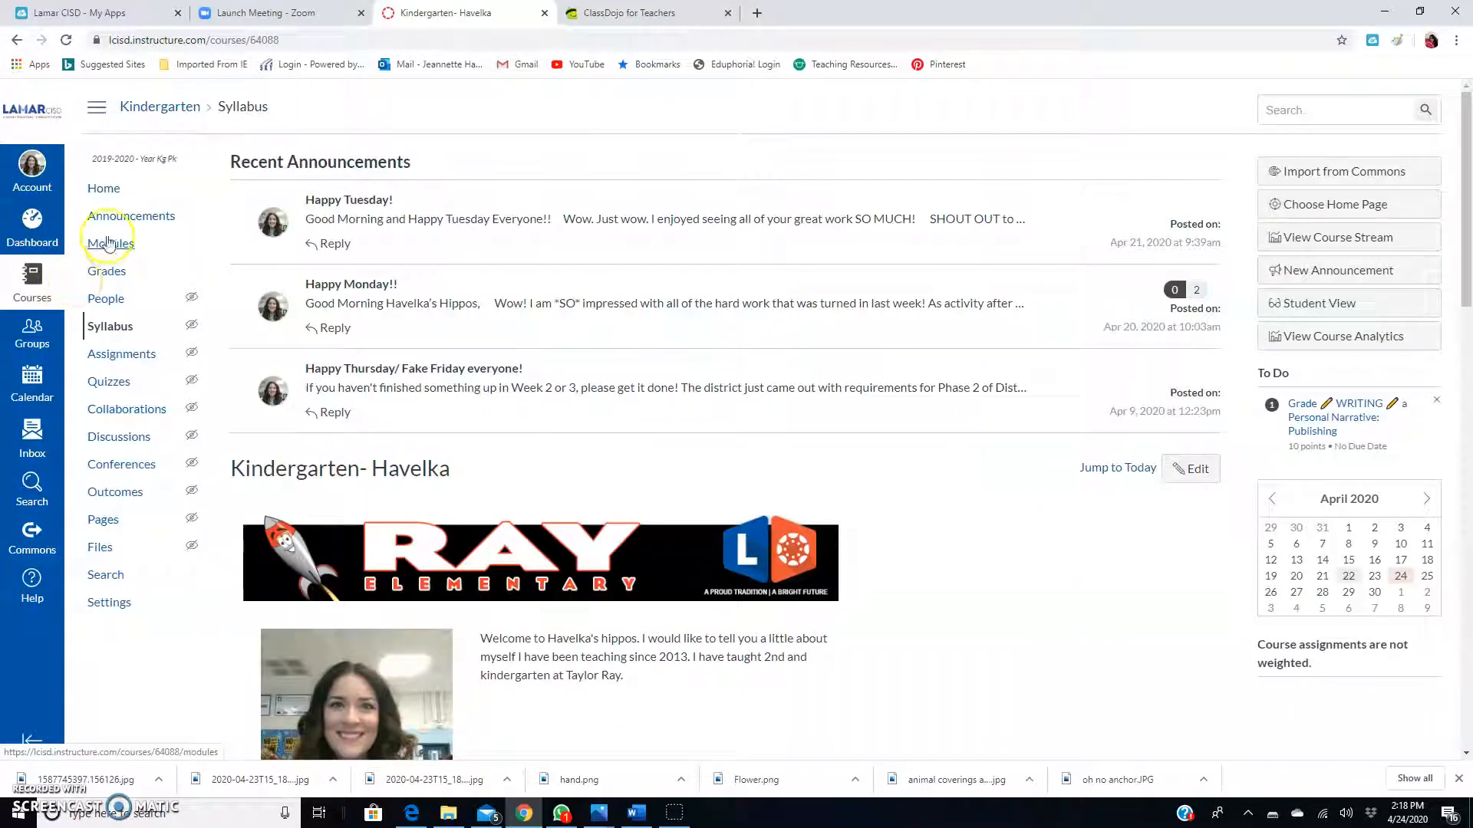
Open the Kindergarten course's Modules and scroll down to the April 15th-17th lesson plans module.
click(109, 243)
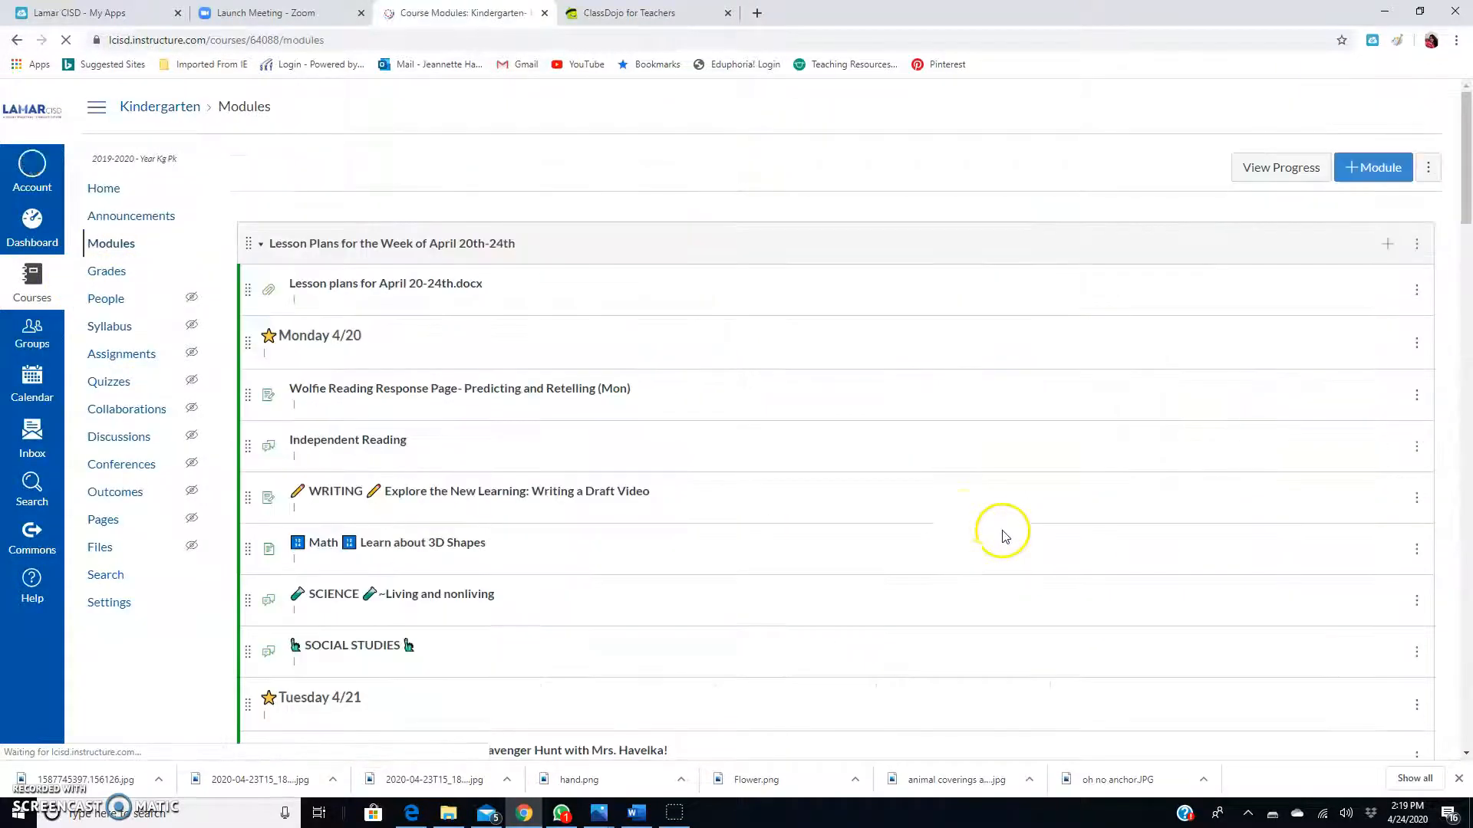
scroll(851, 509, down, 20)
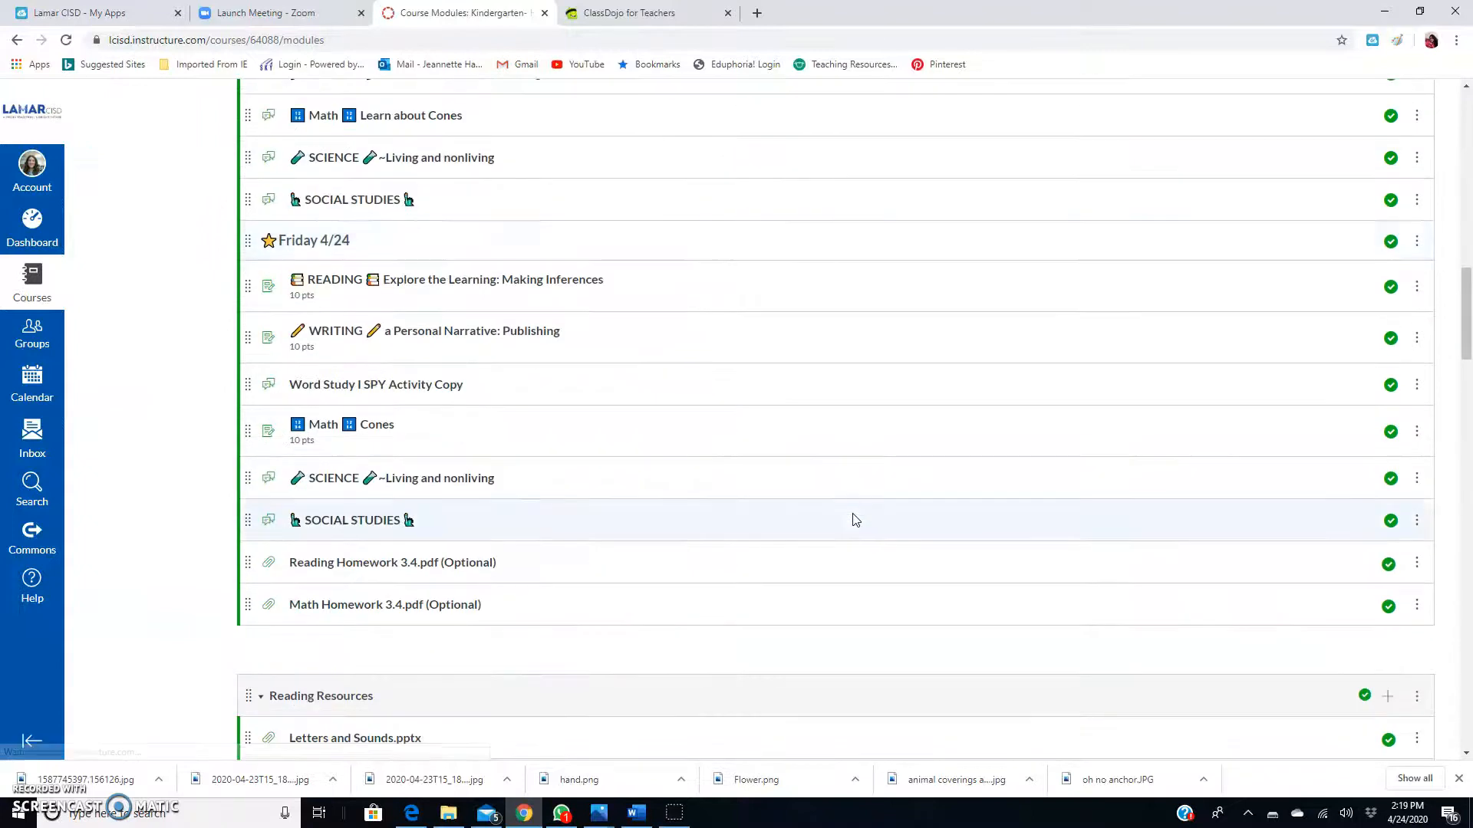
scroll(855, 520, down, 13)
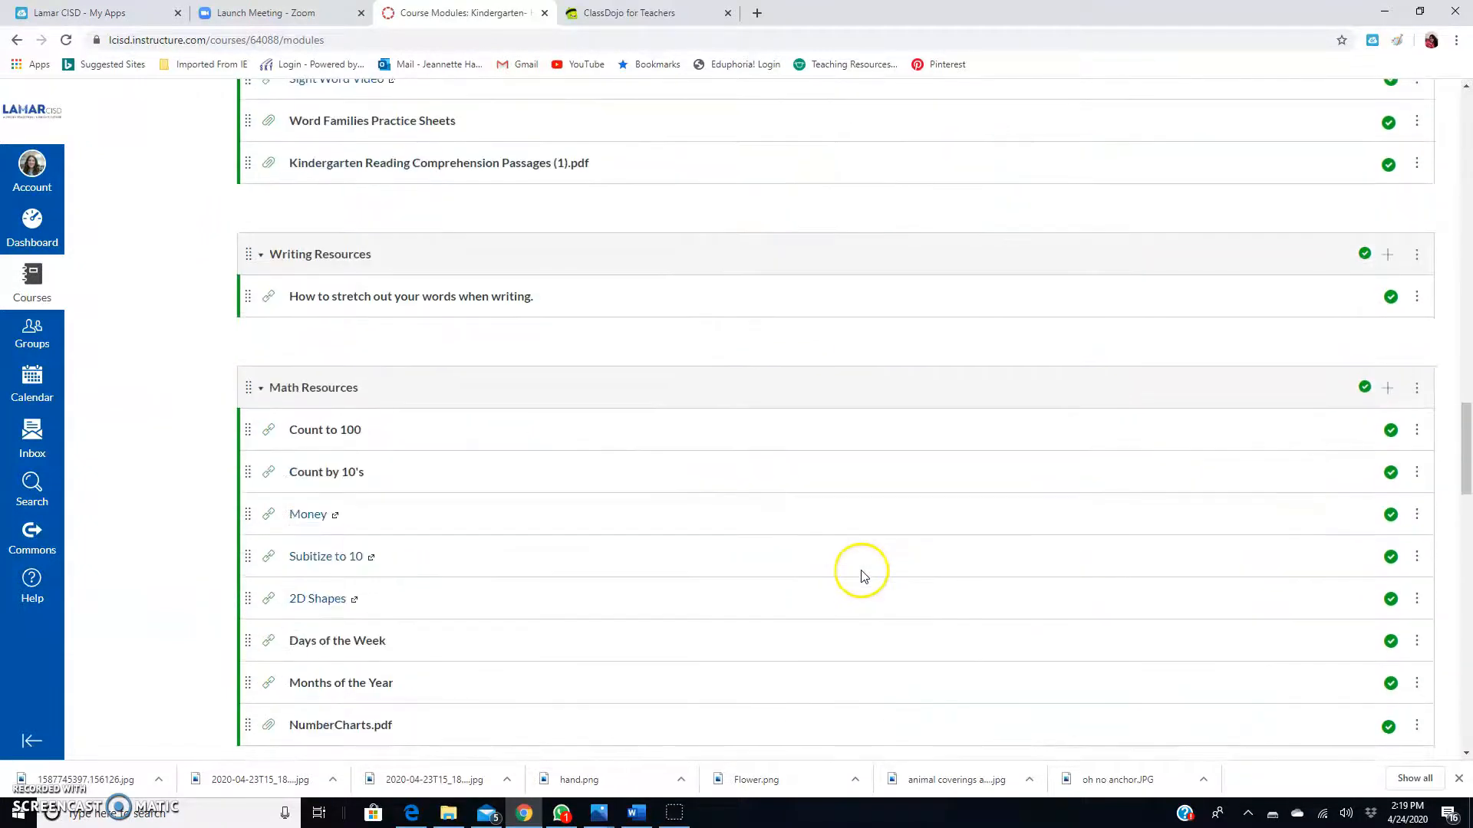
scroll(951, 530, down, 6)
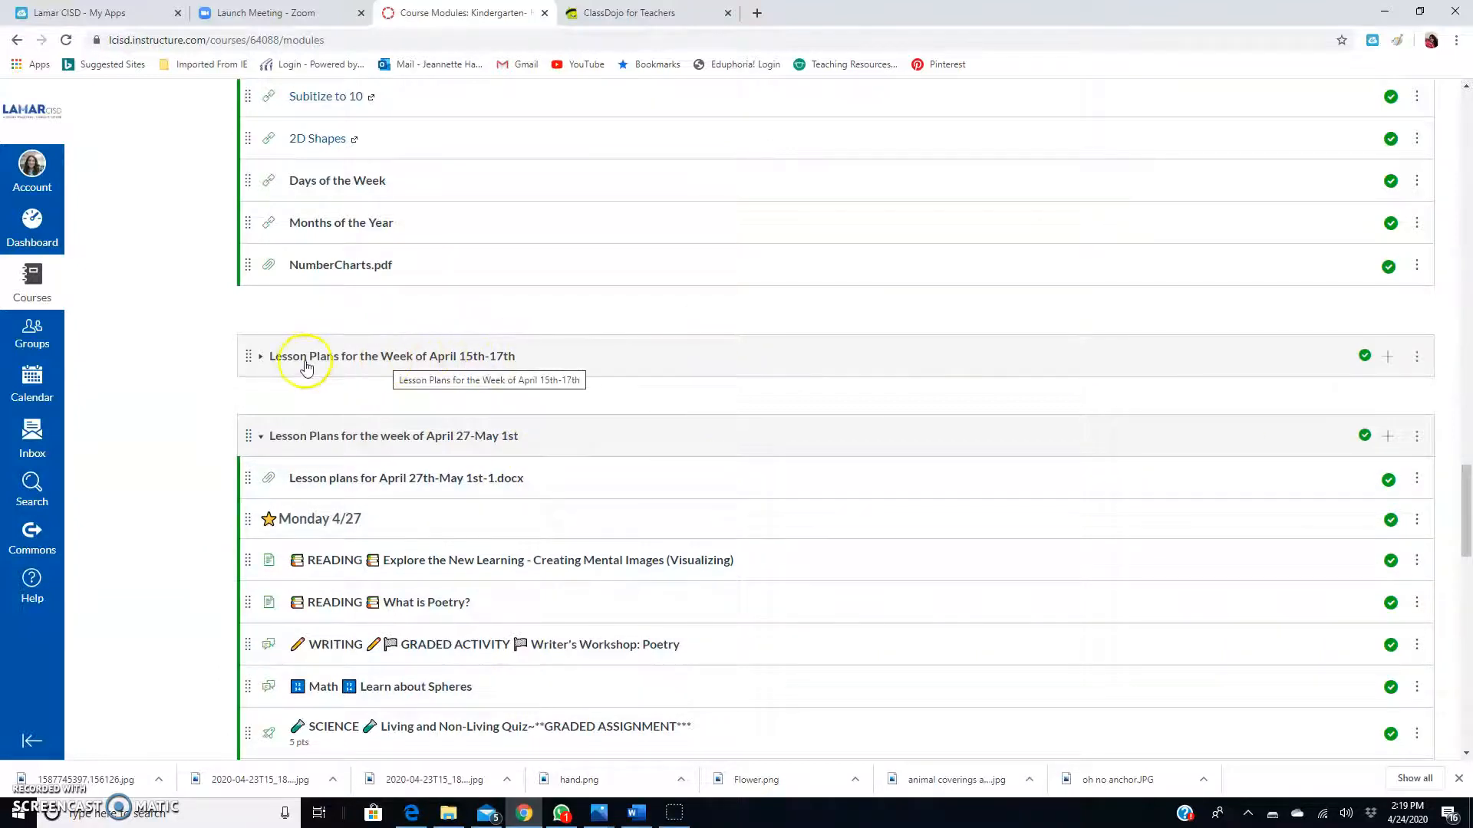
Import the armadillo quiz from Commons Favorites into the expanded April 15th-17th module.
click(497, 356)
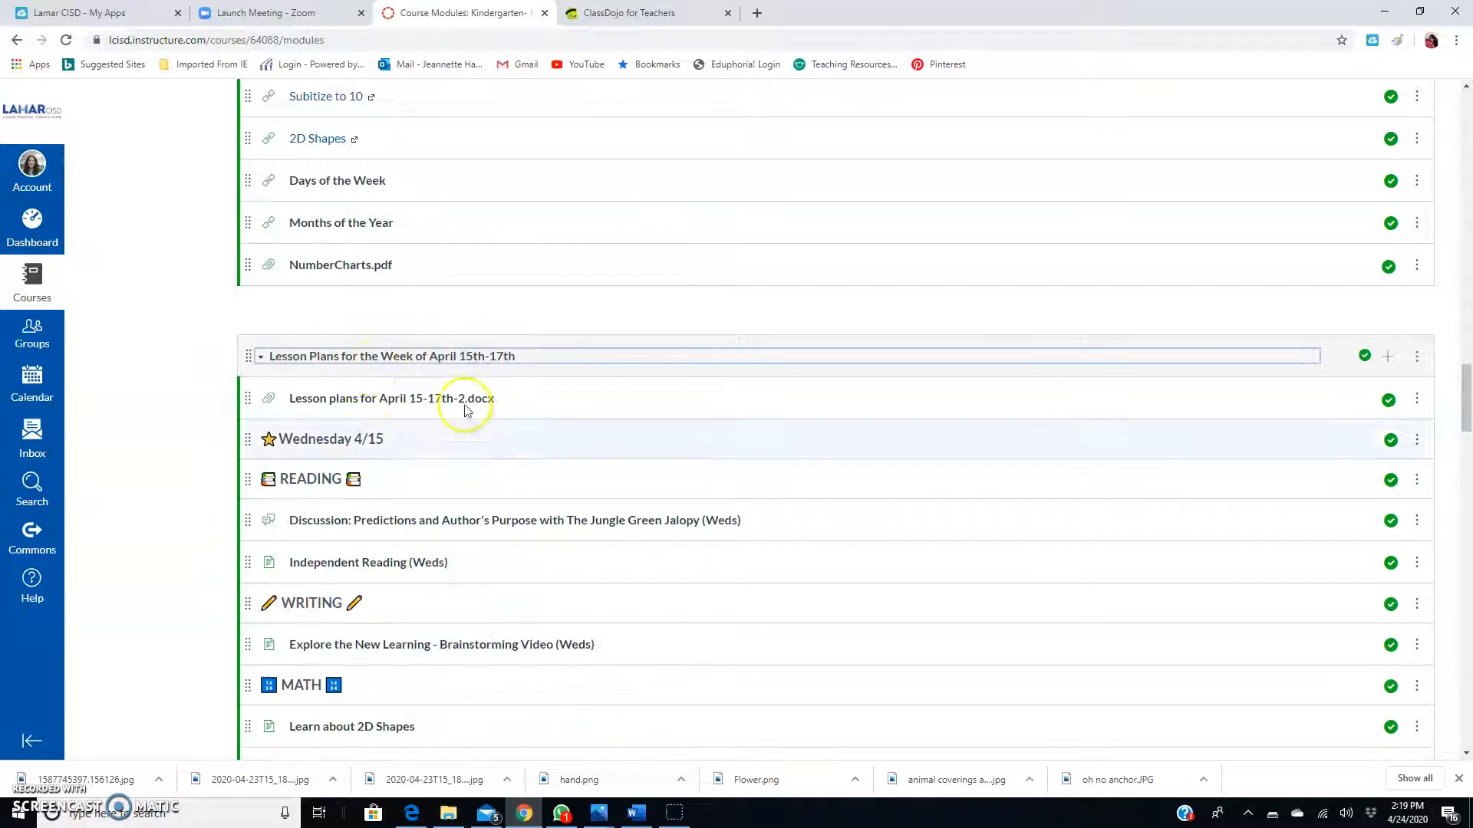
click(1417, 359)
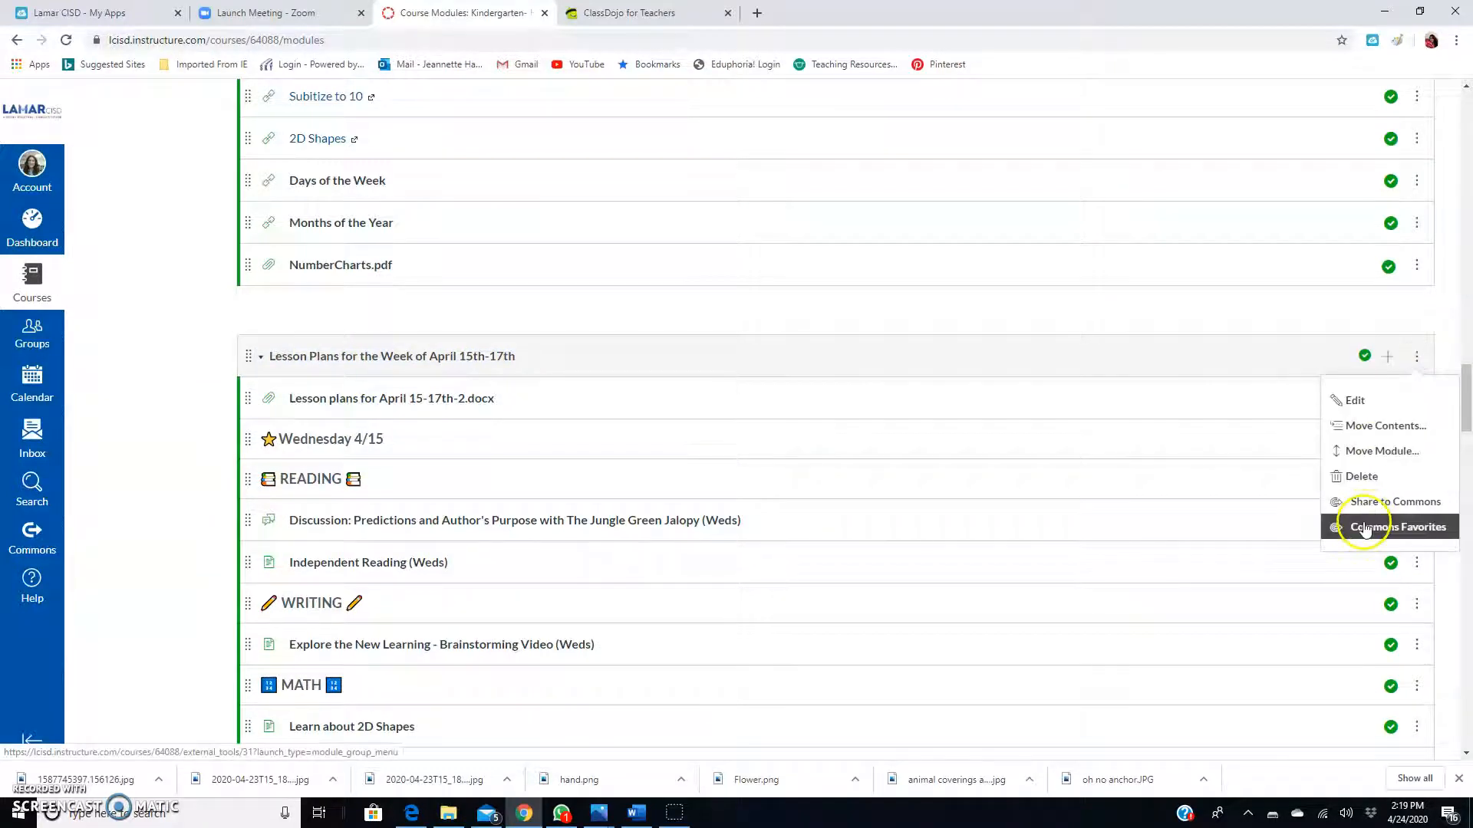
click(1364, 528)
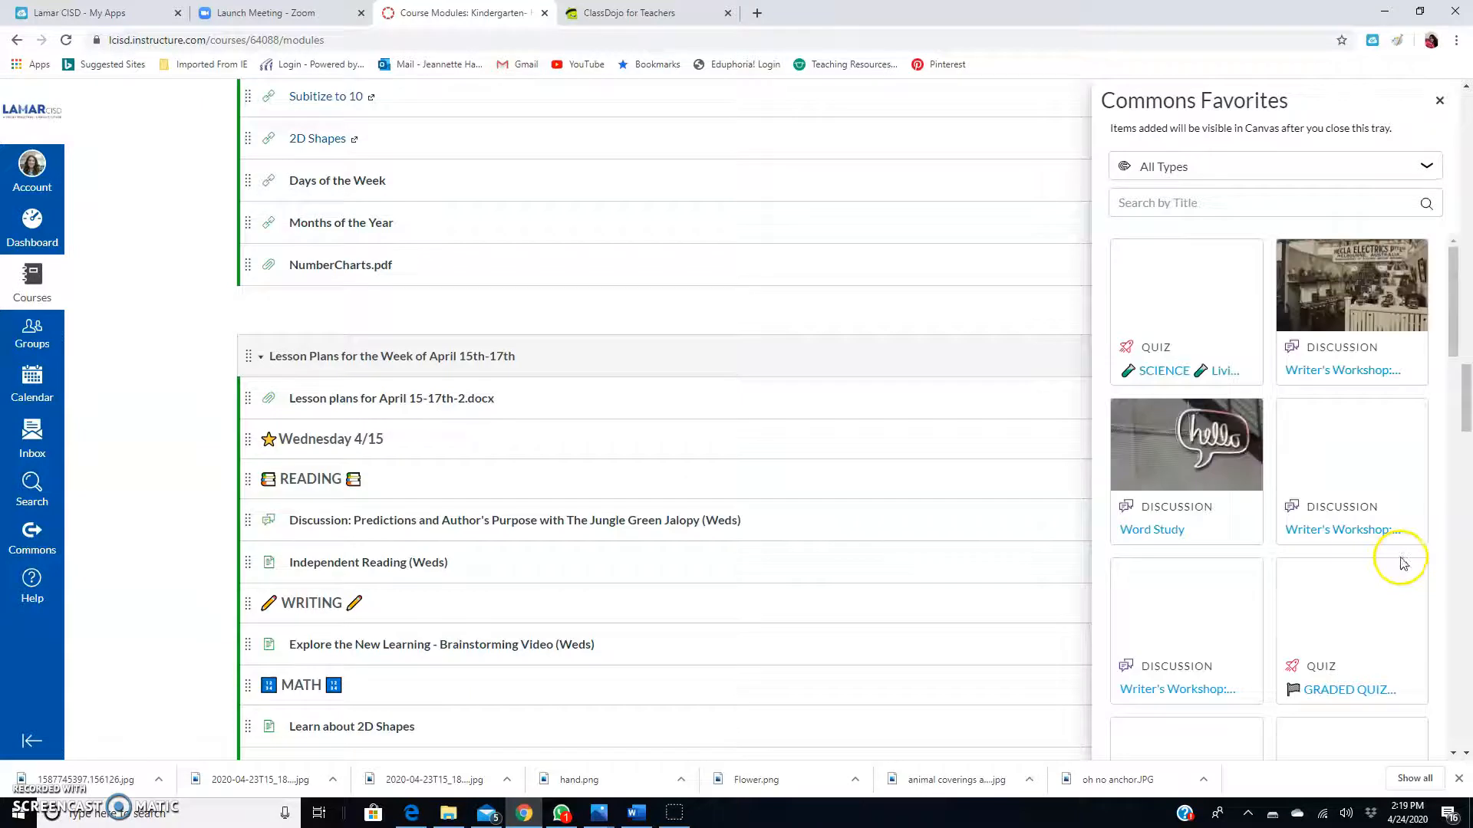
click(1163, 310)
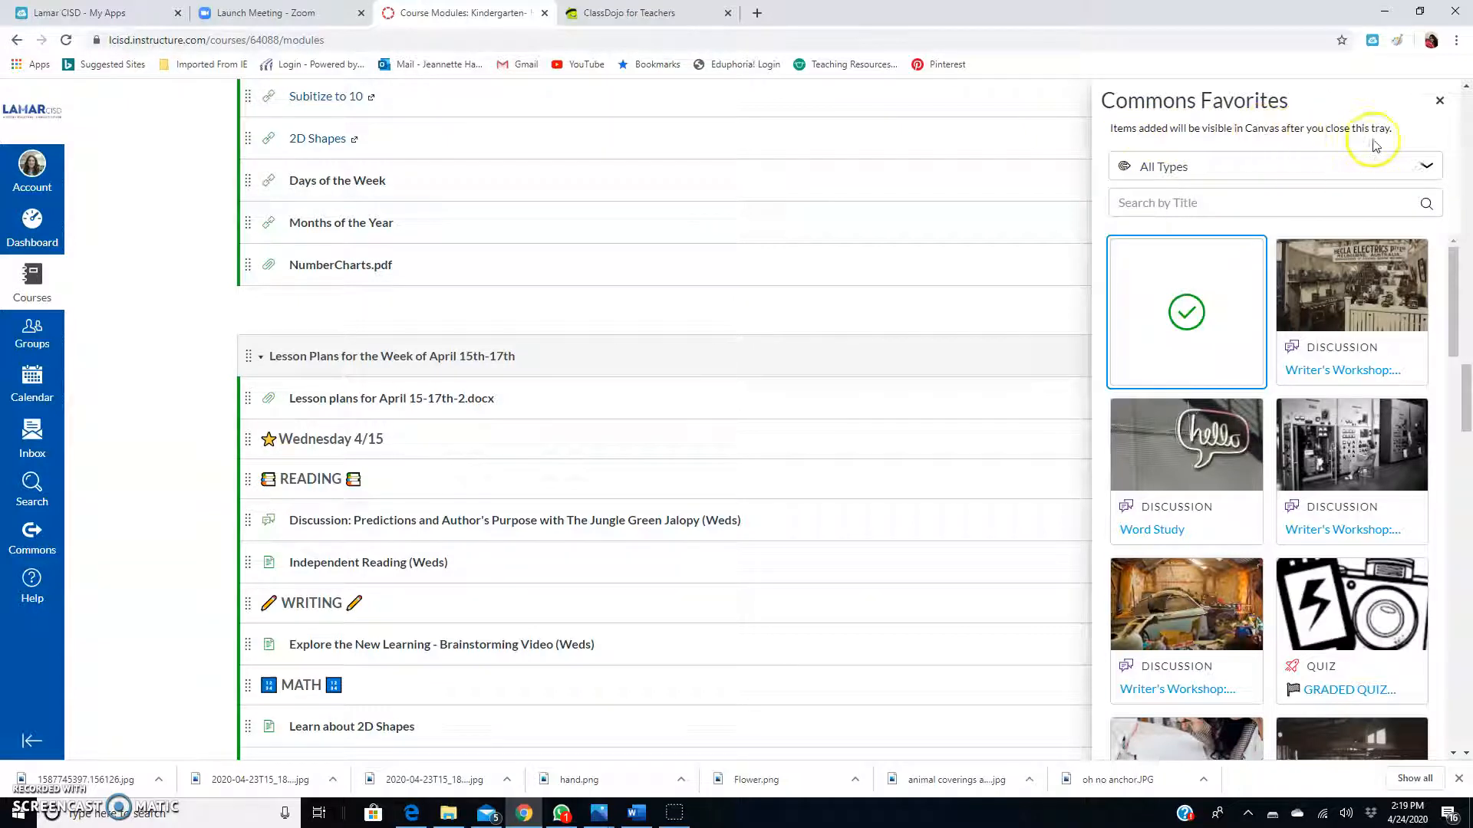
click(1439, 106)
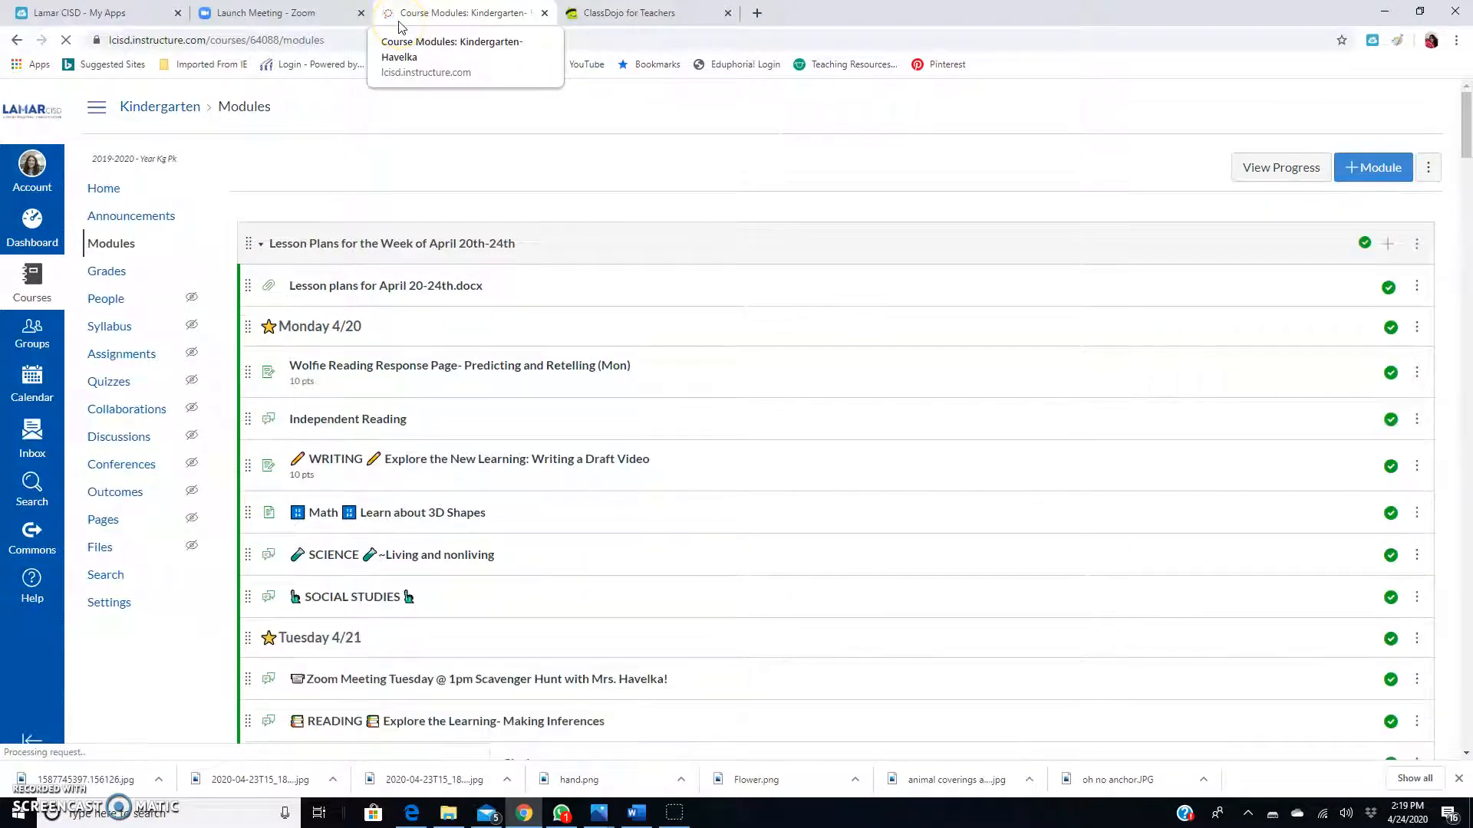
Scroll to the duplicated SCIENCE quiz and open the first copy's actions menu.
scroll(630, 398, down, 15)
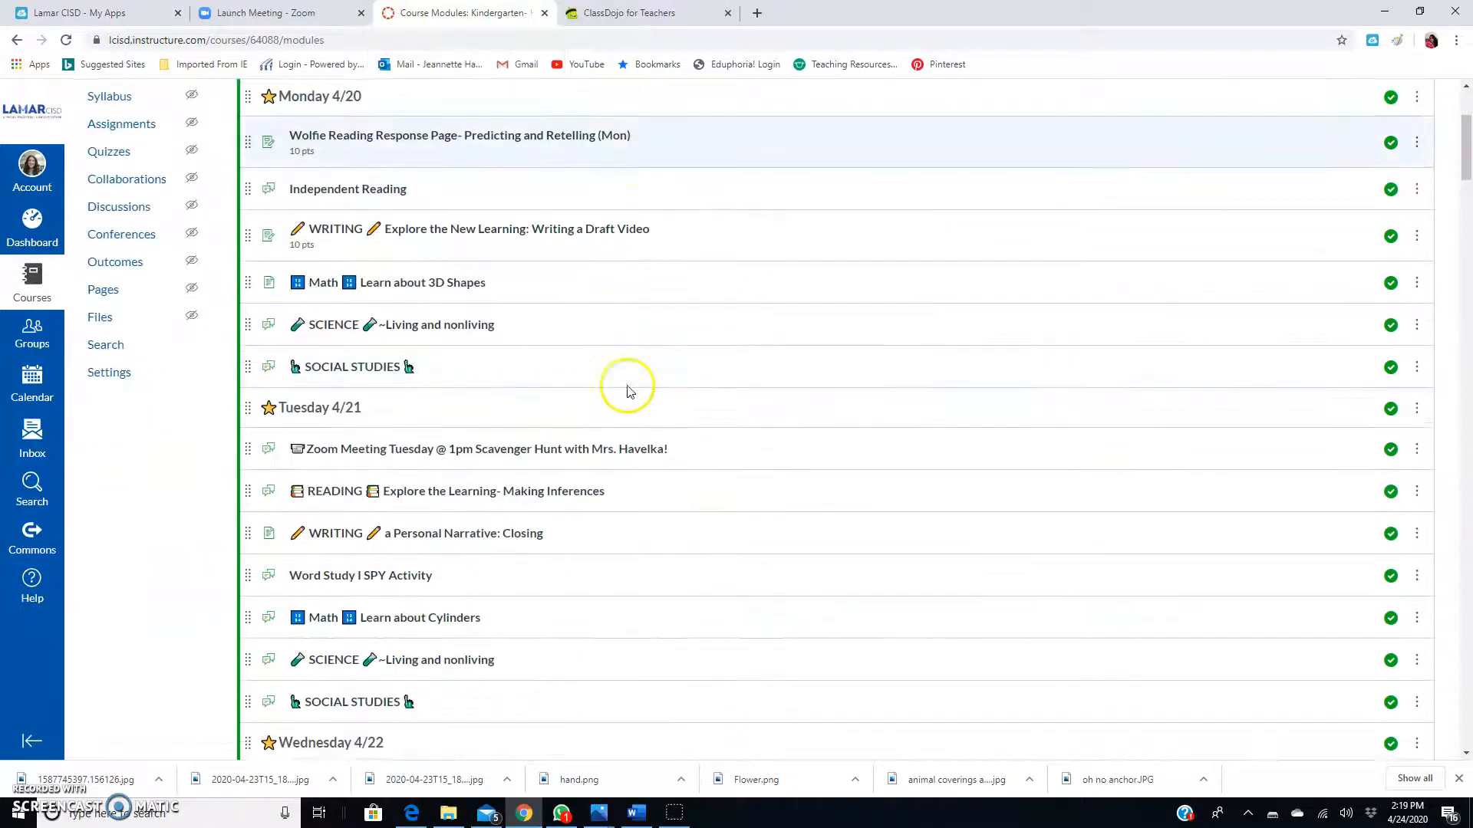
scroll(630, 389, down, 15)
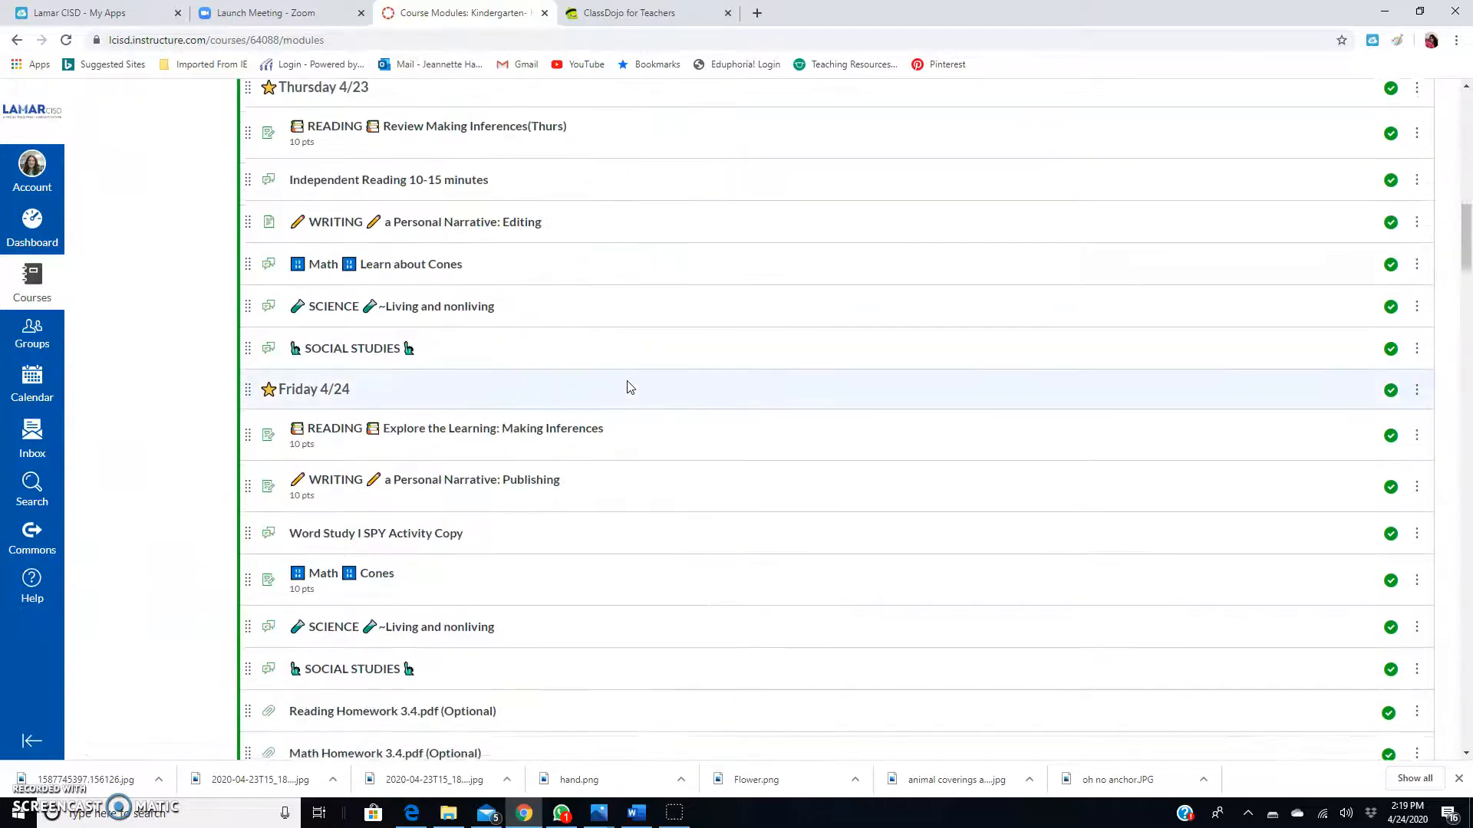
scroll(631, 389, down, 7)
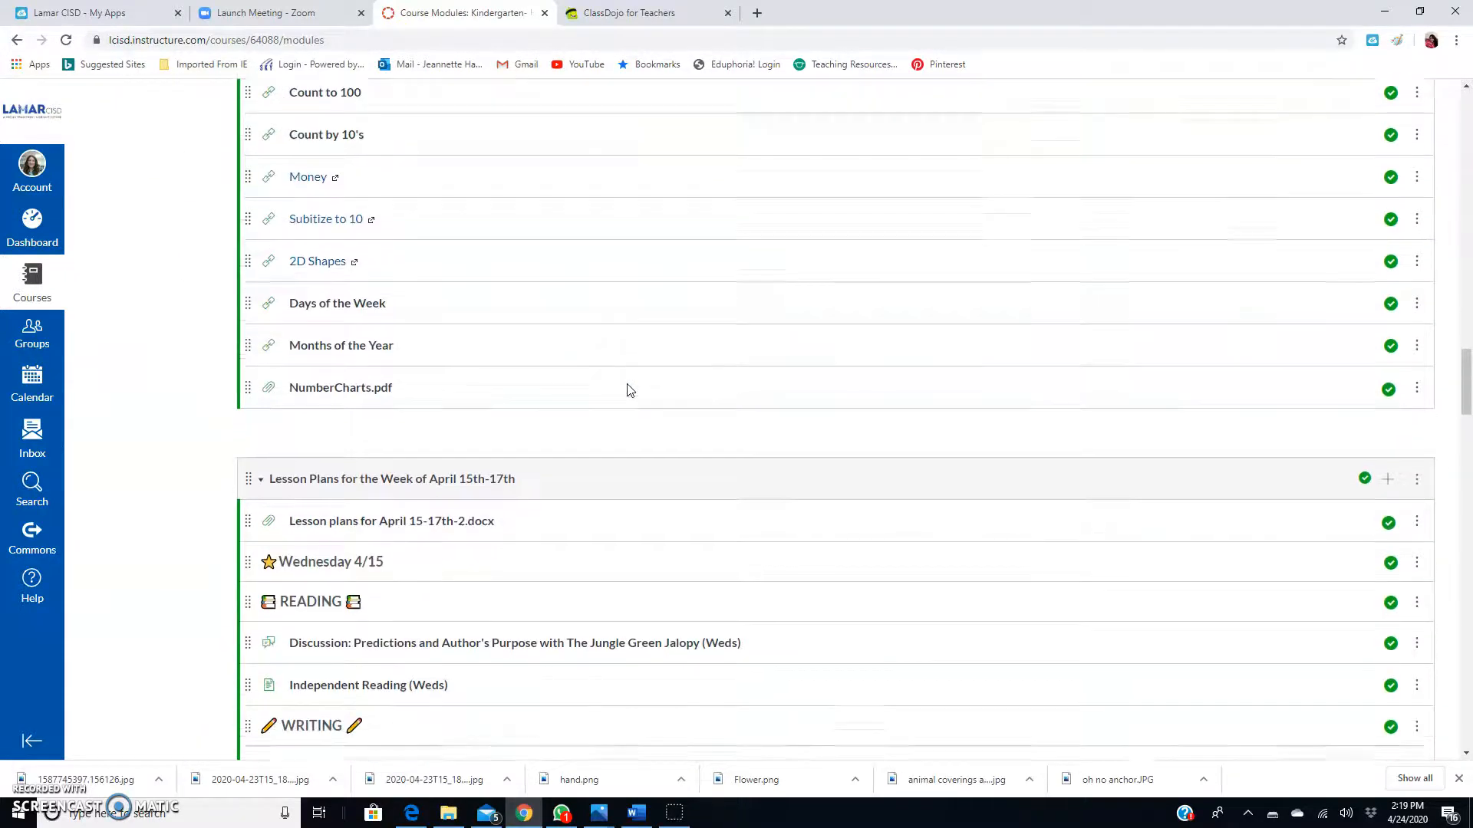
scroll(521, 303, down, 1)
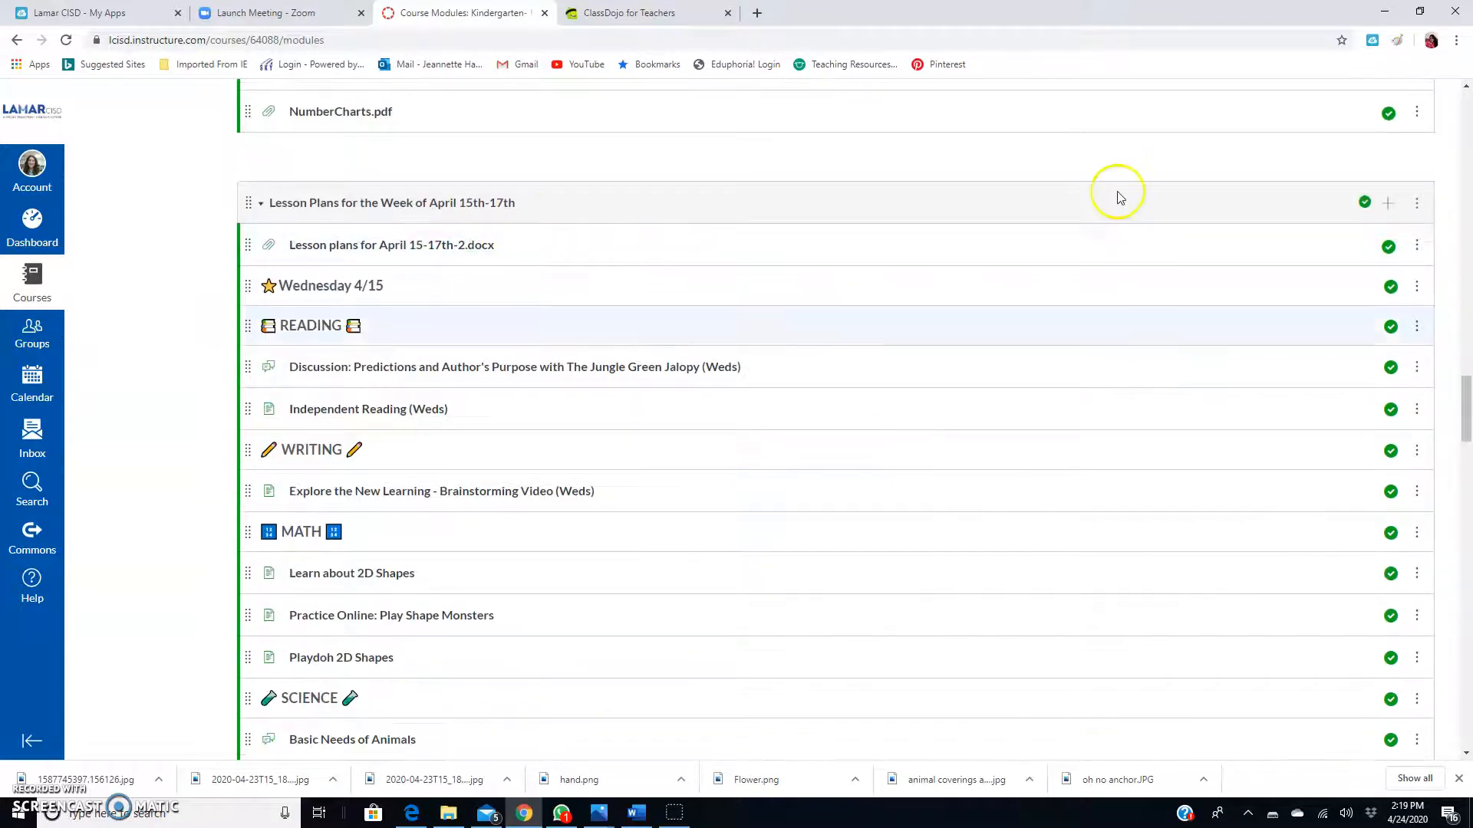
scroll(1020, 610, down, 8)
scroll(1020, 599, down, 10)
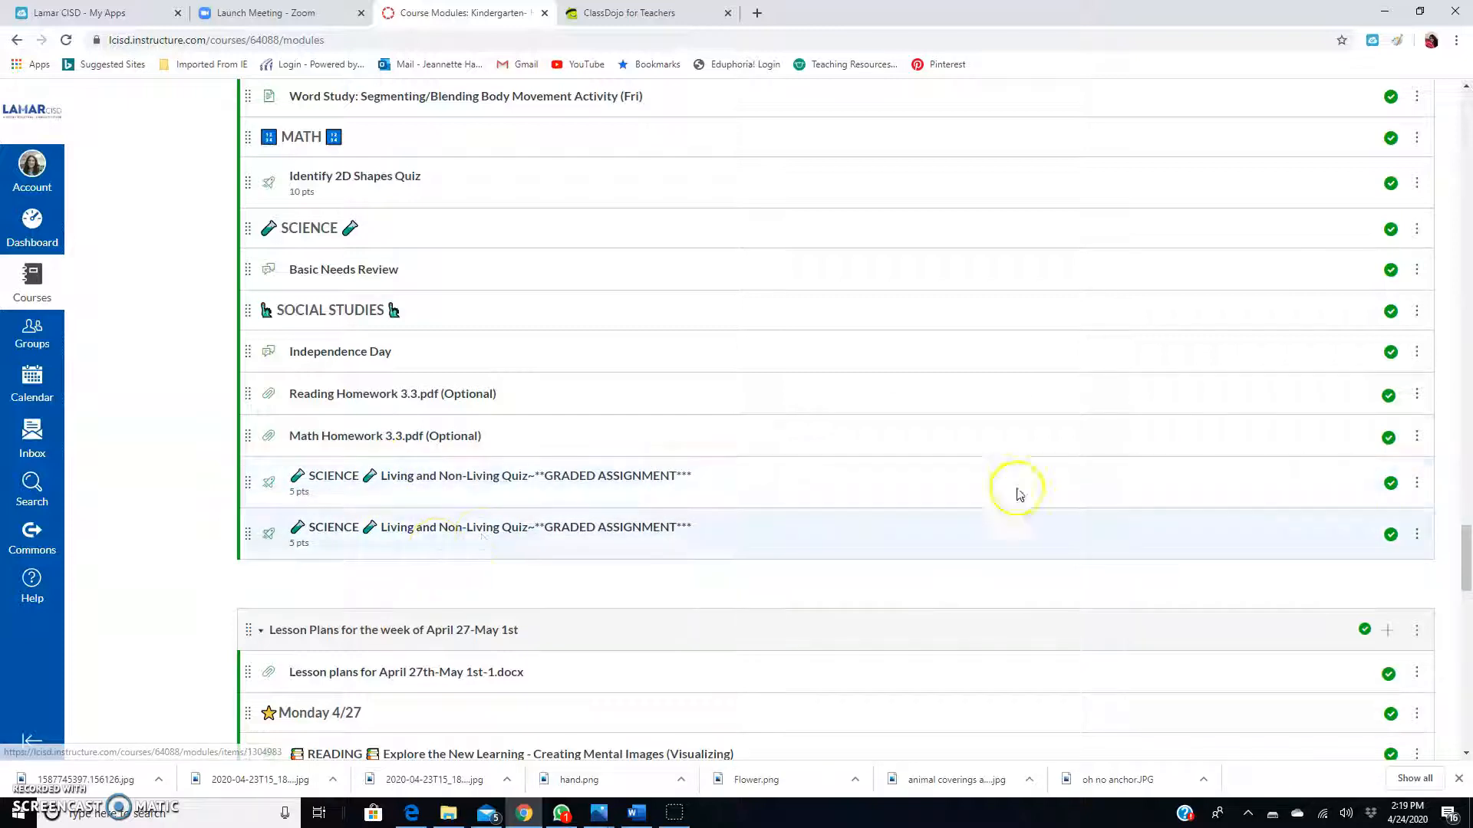
click(1416, 483)
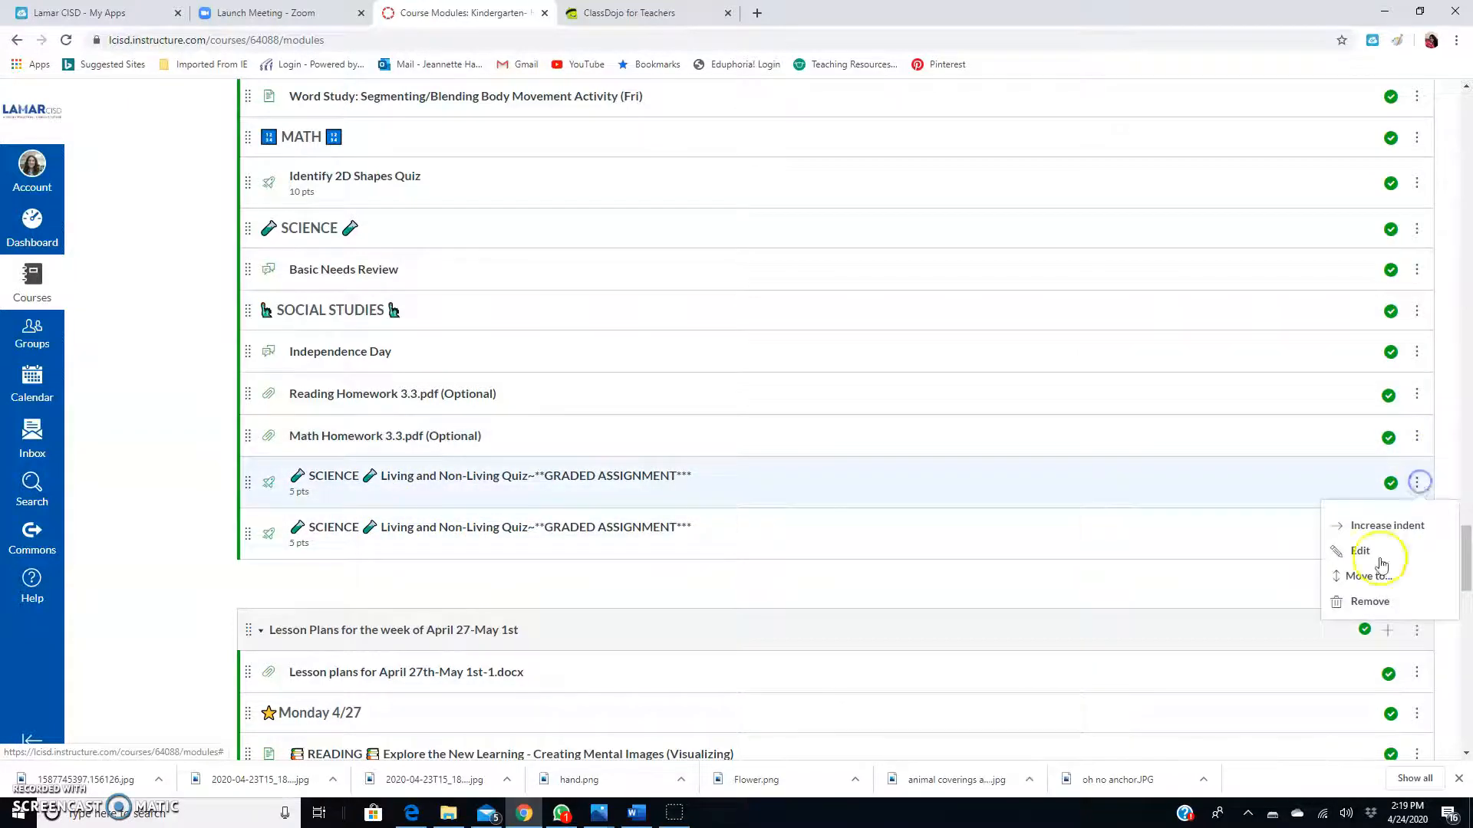
Remove the duplicate SCIENCE Living and Non-Living Quiz and scroll back to the top.
click(1371, 603)
click(809, 125)
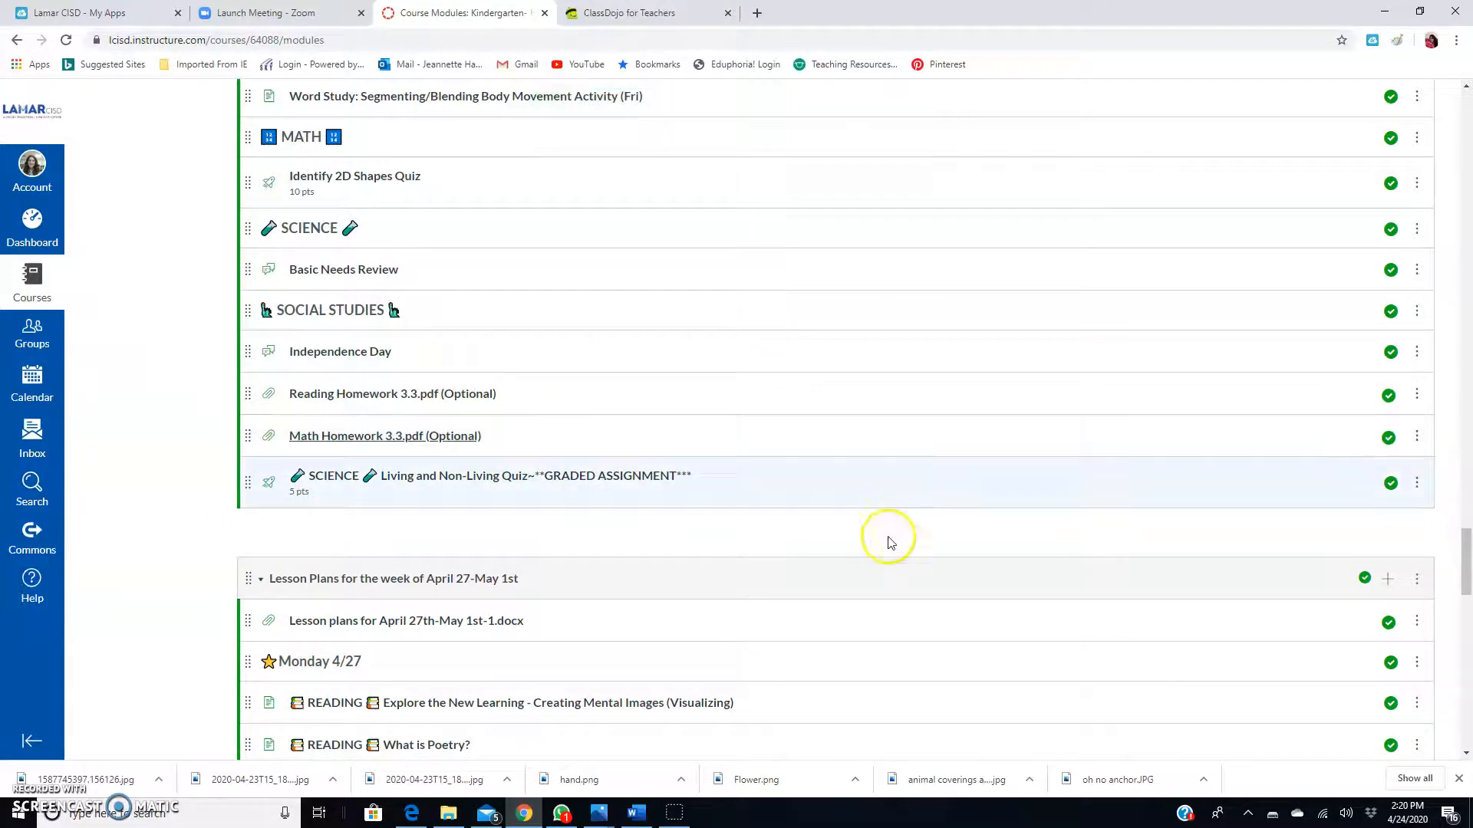
scroll(621, 476, up, 10)
scroll(632, 468, up, 15)
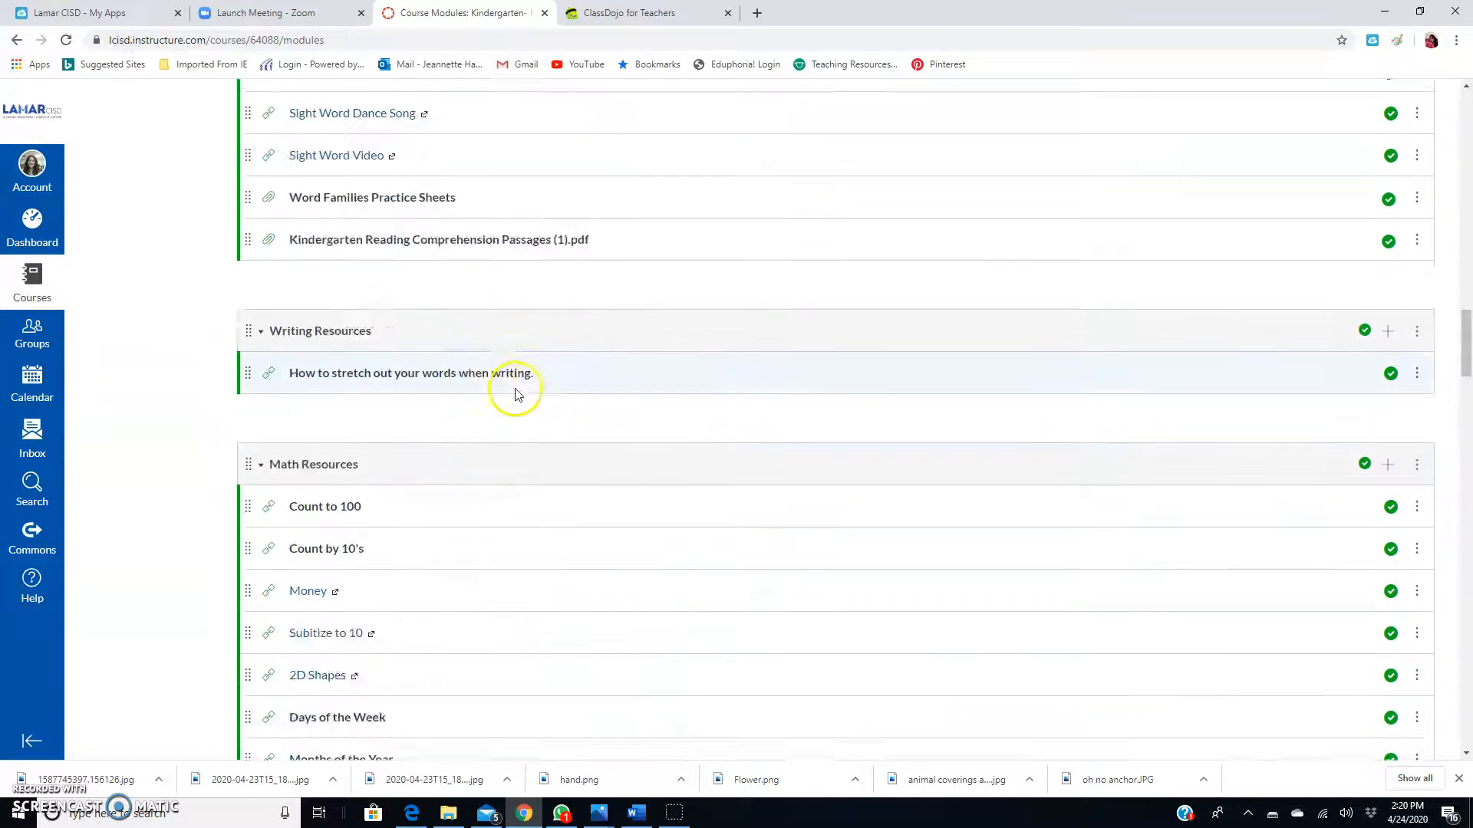
scroll(601, 471, up, 12)
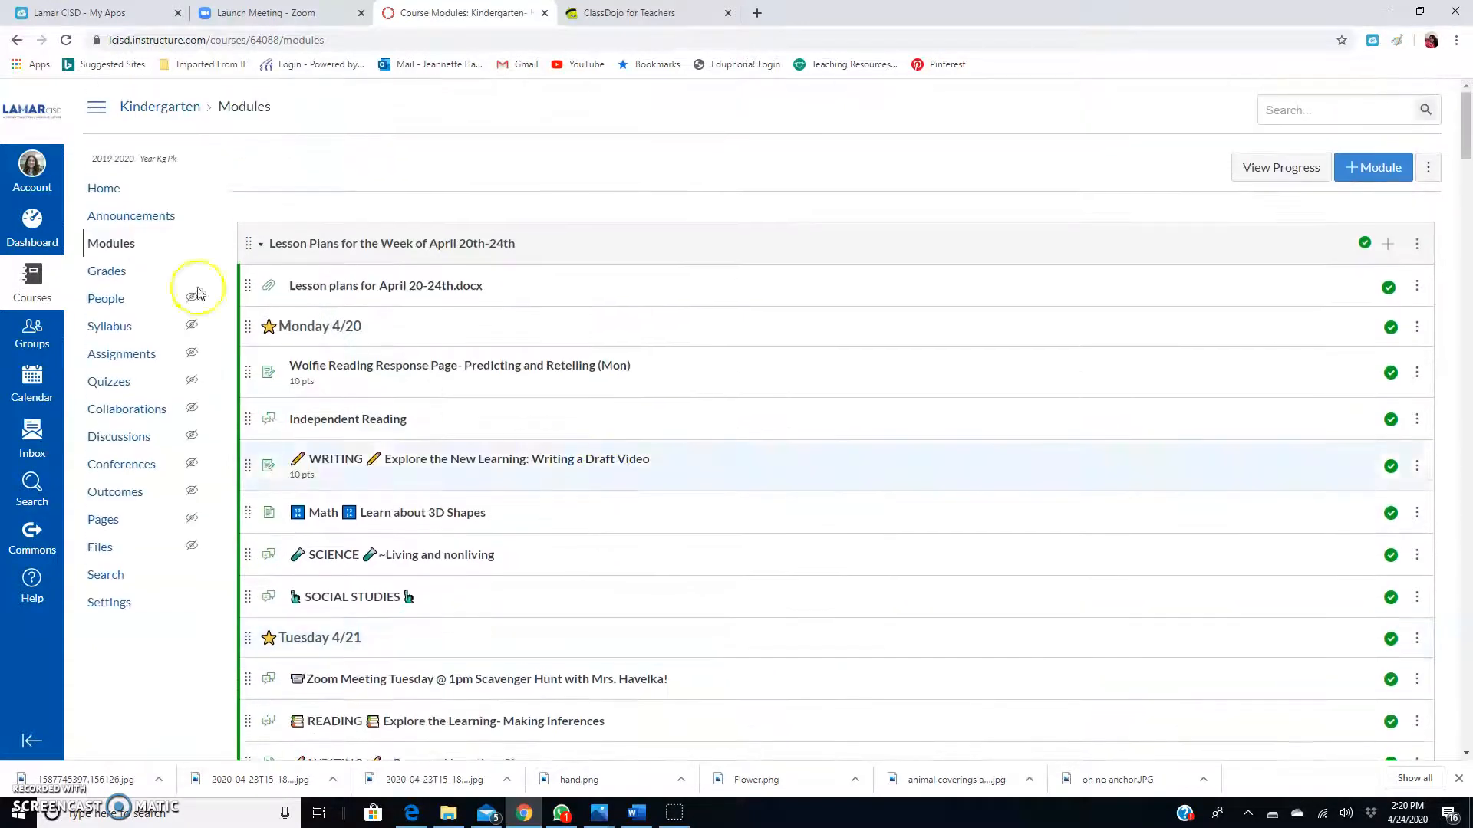
Go to the Dashboard and open the other Kindergarten course.
click(40, 239)
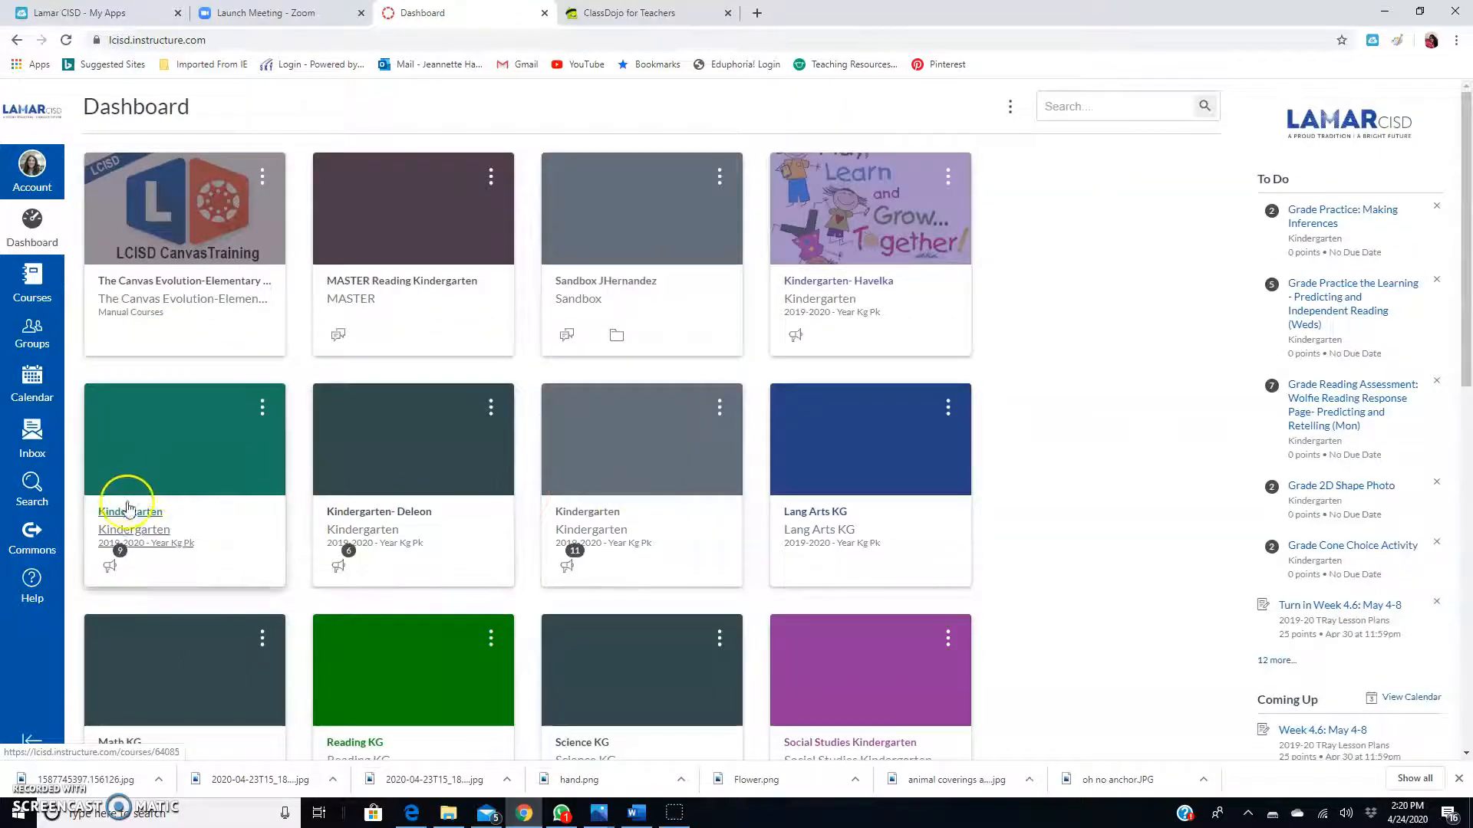
click(138, 512)
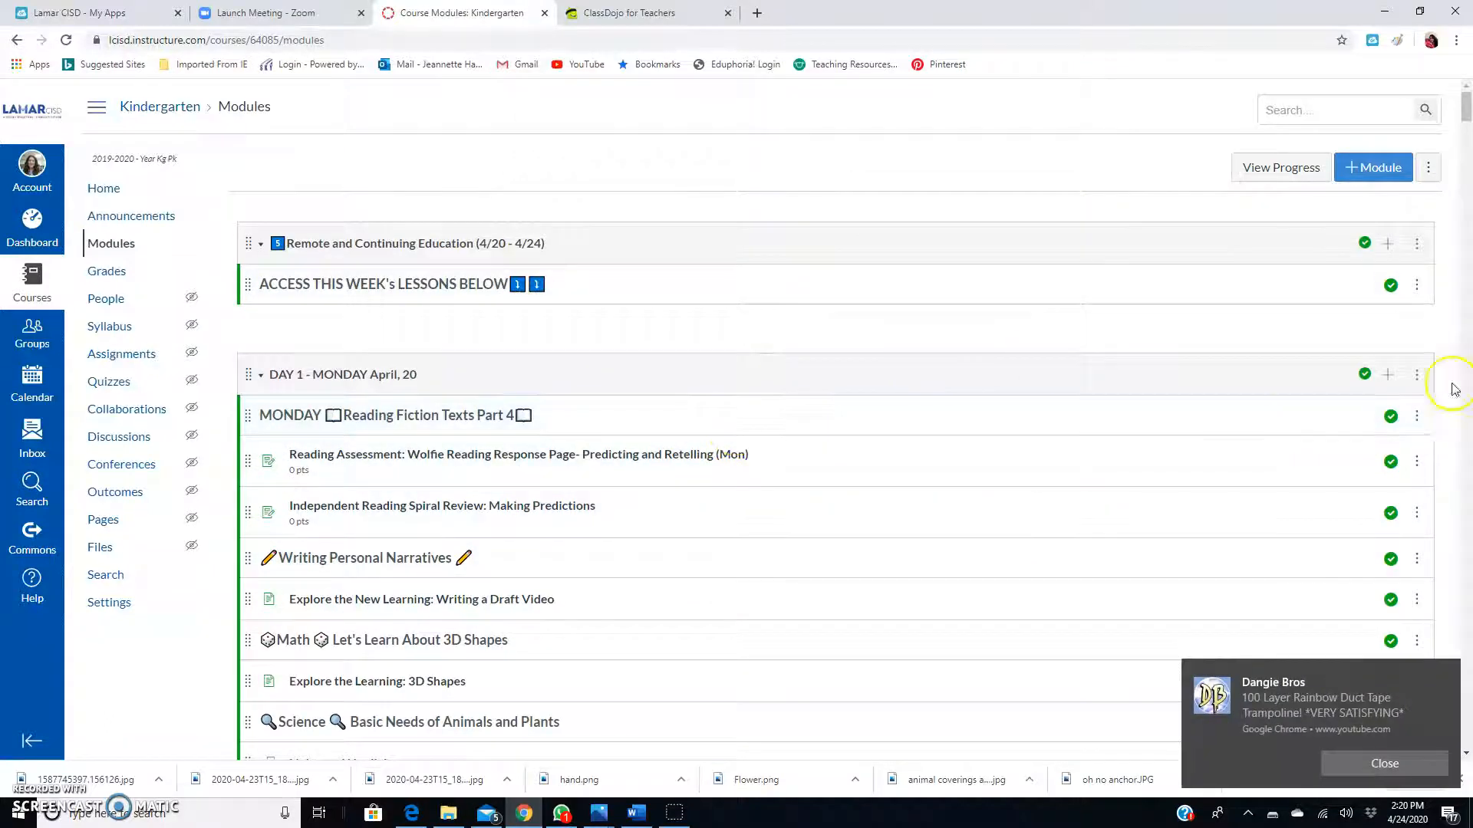
click(1447, 675)
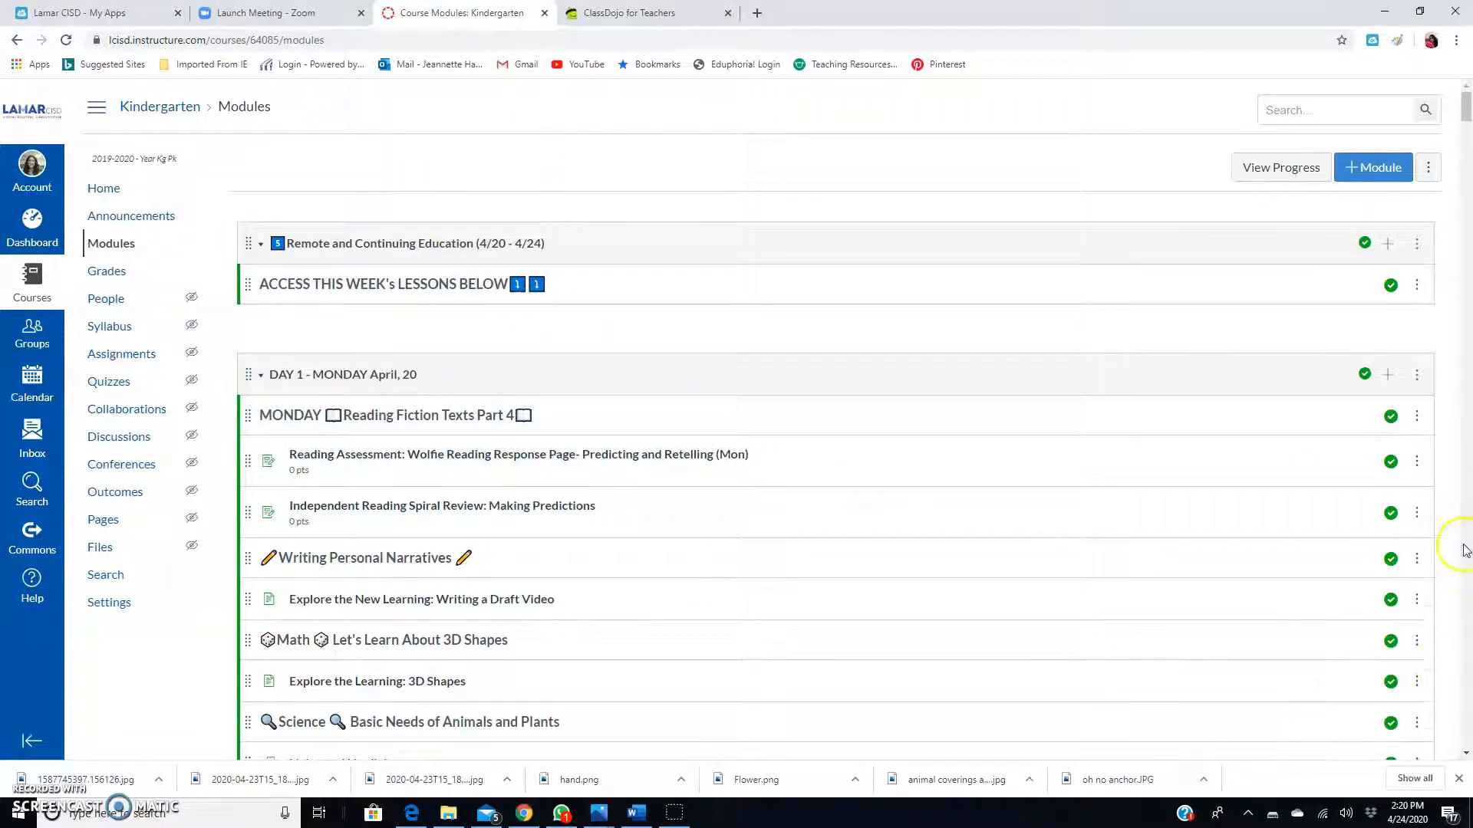
click(1417, 378)
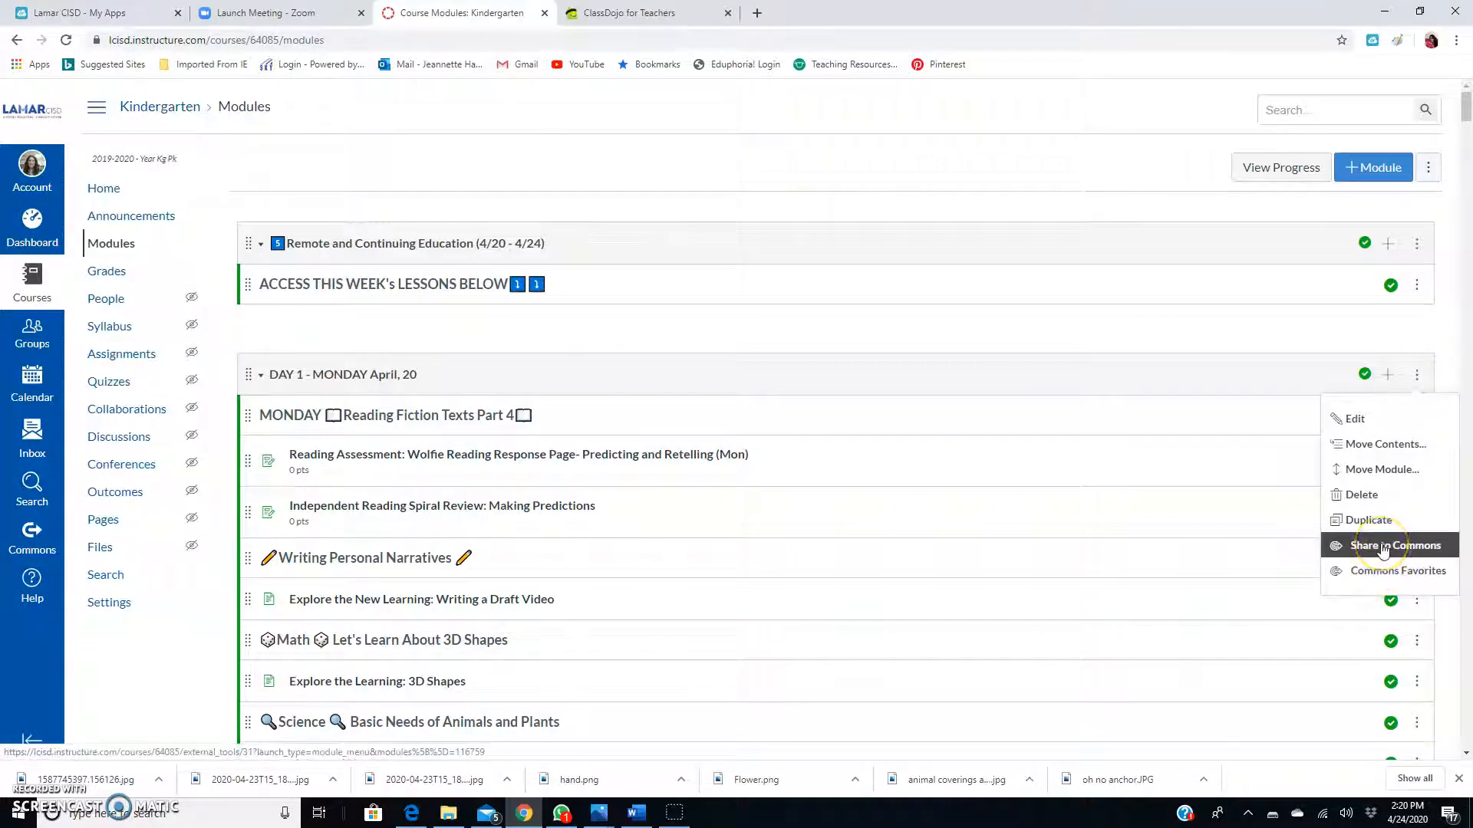
click(1380, 572)
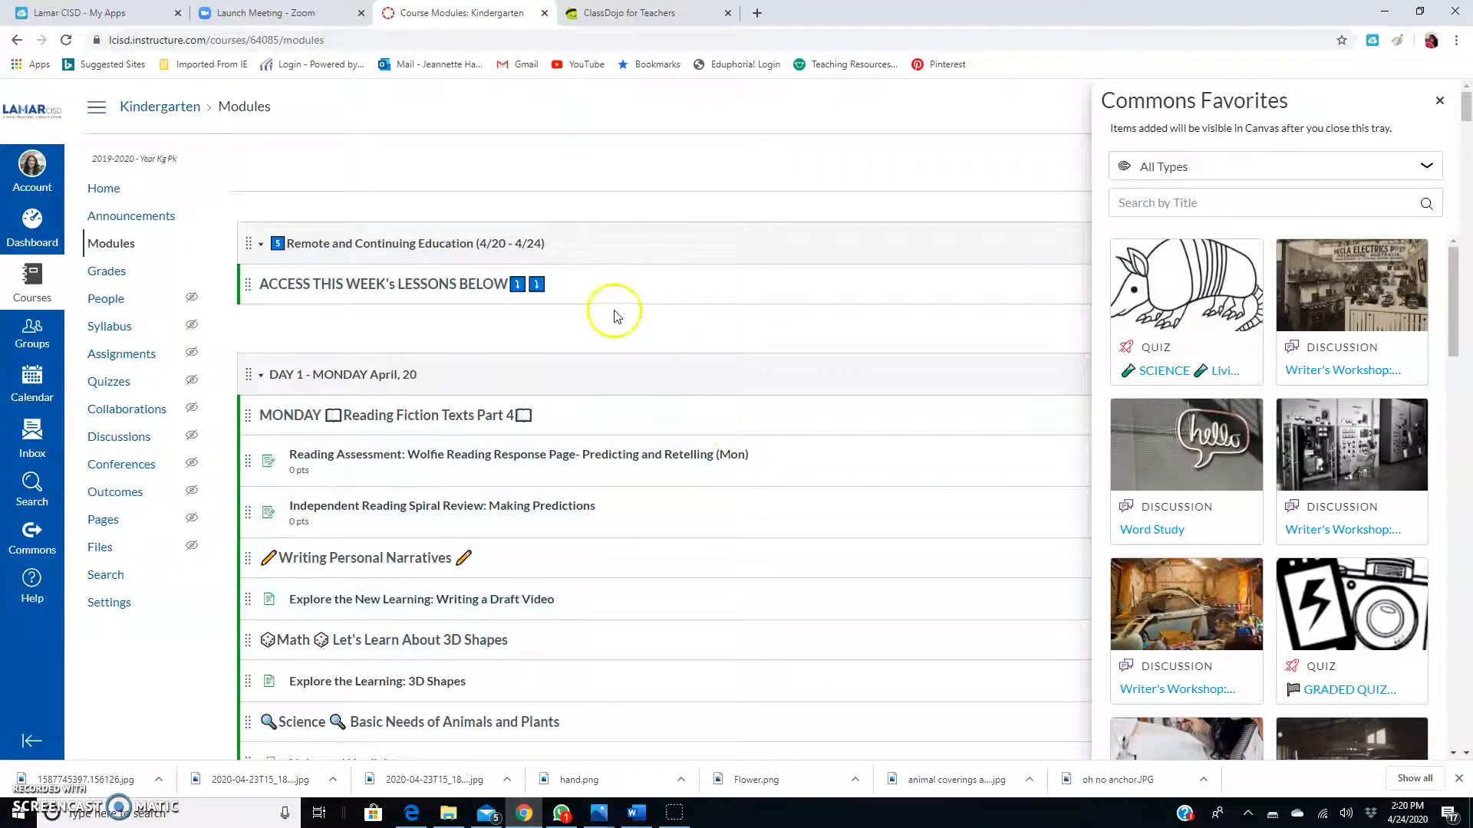
click(1441, 104)
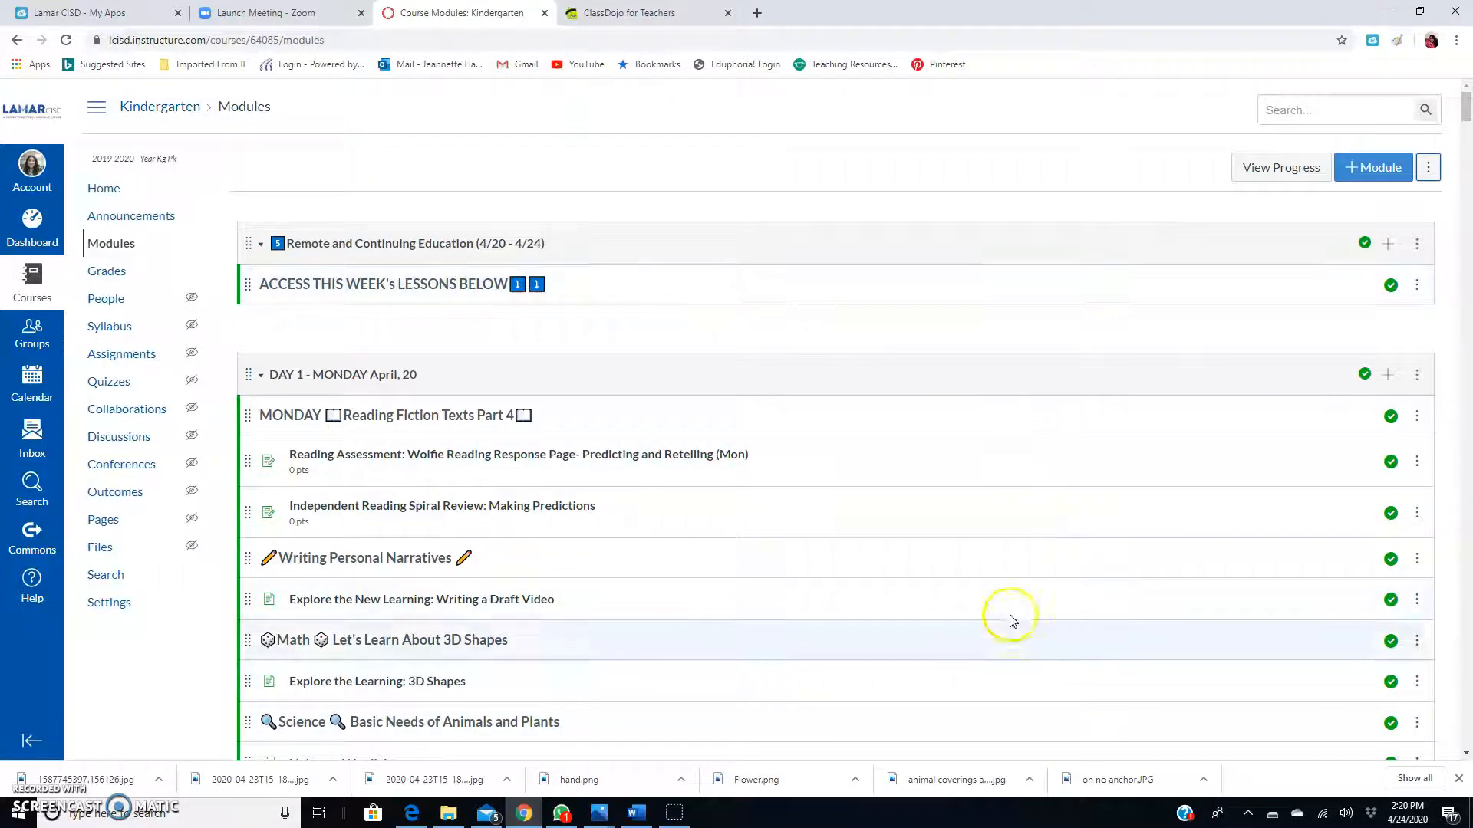
scroll(1085, 421, down, 15)
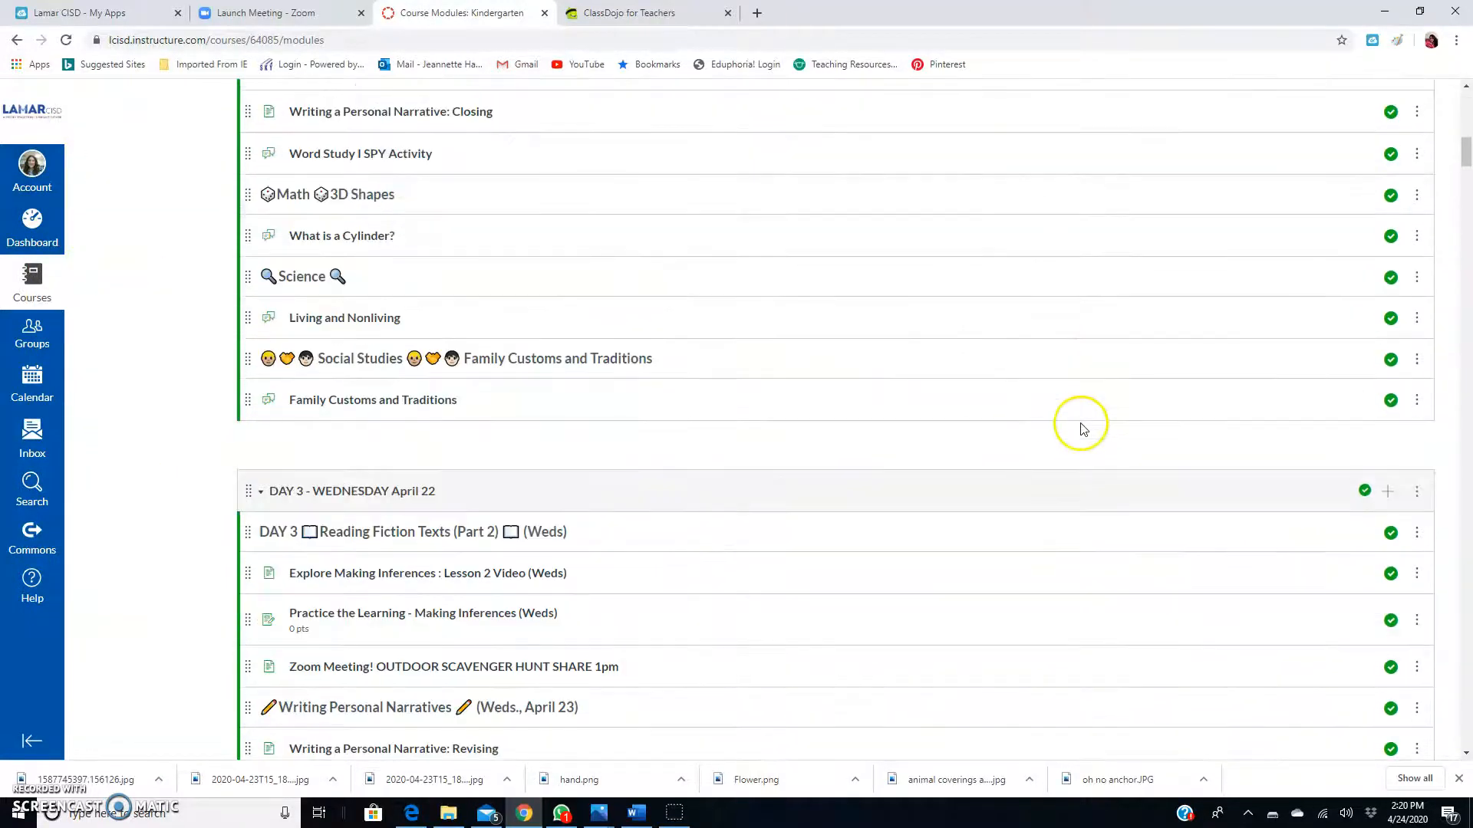
scroll(1084, 421, up, 15)
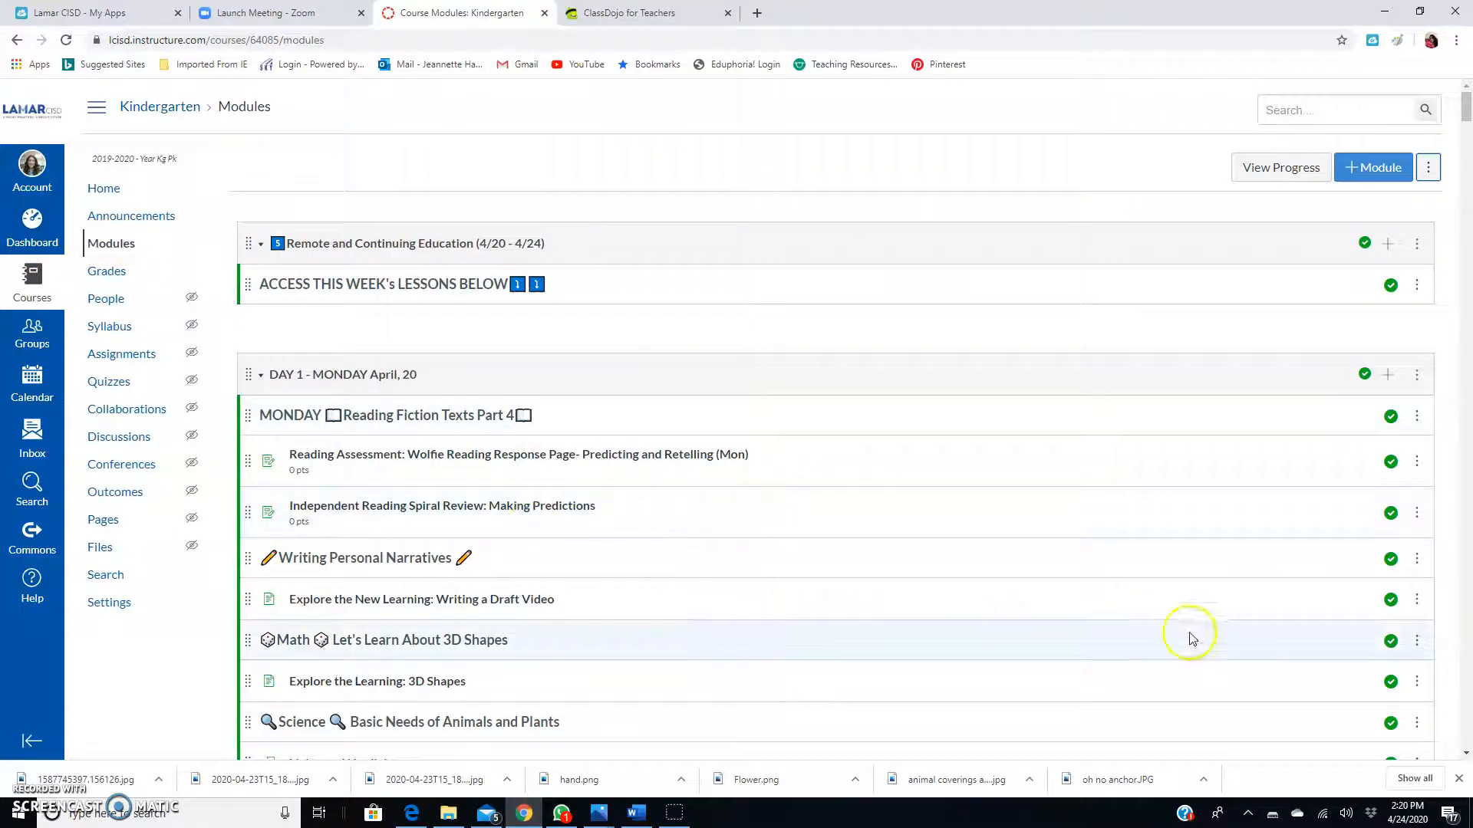
Open Canvas Commons, dismiss the update notice, and search for '3D Shapes'.
click(33, 545)
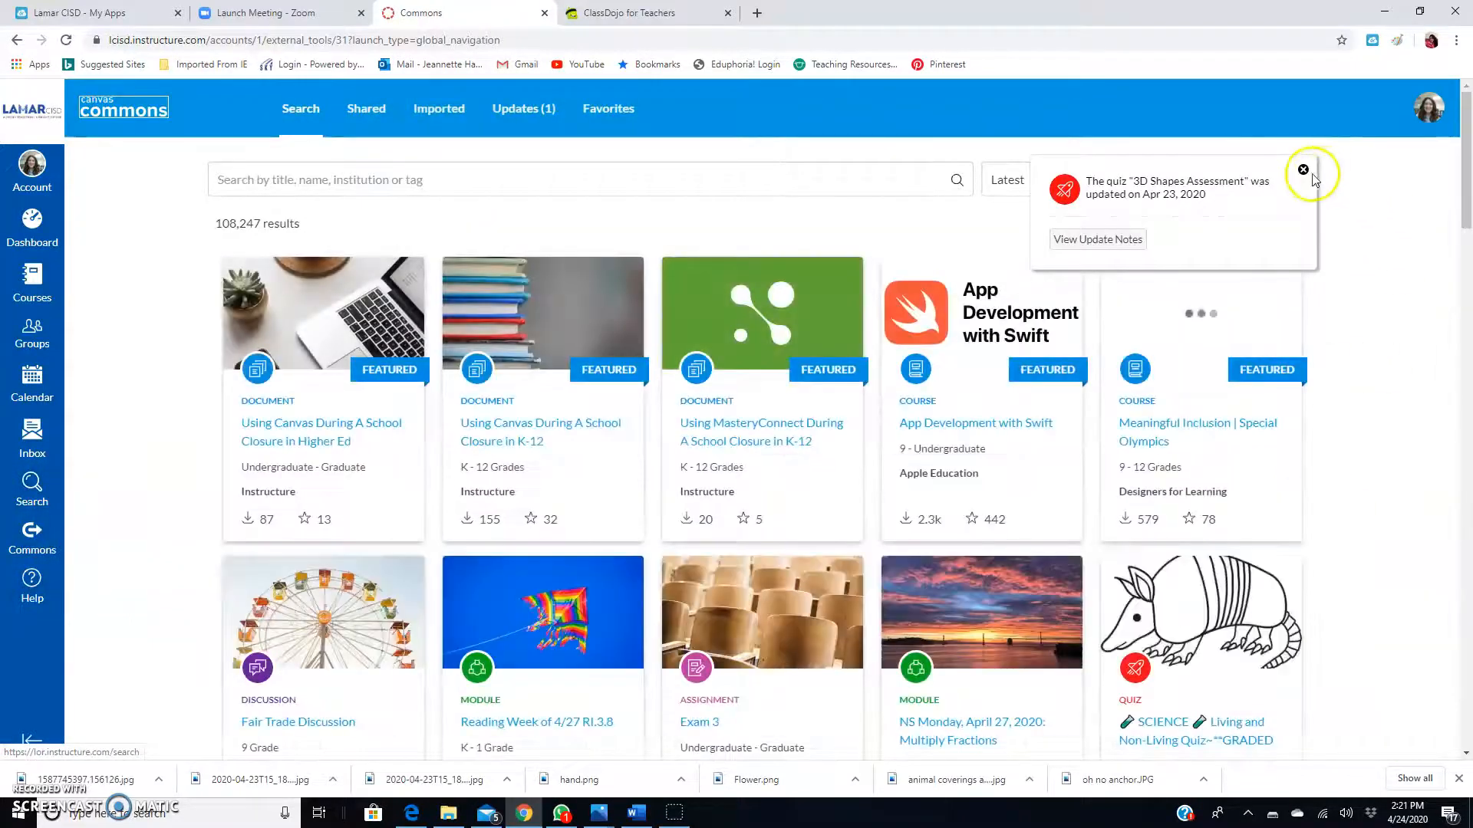
click(1305, 171)
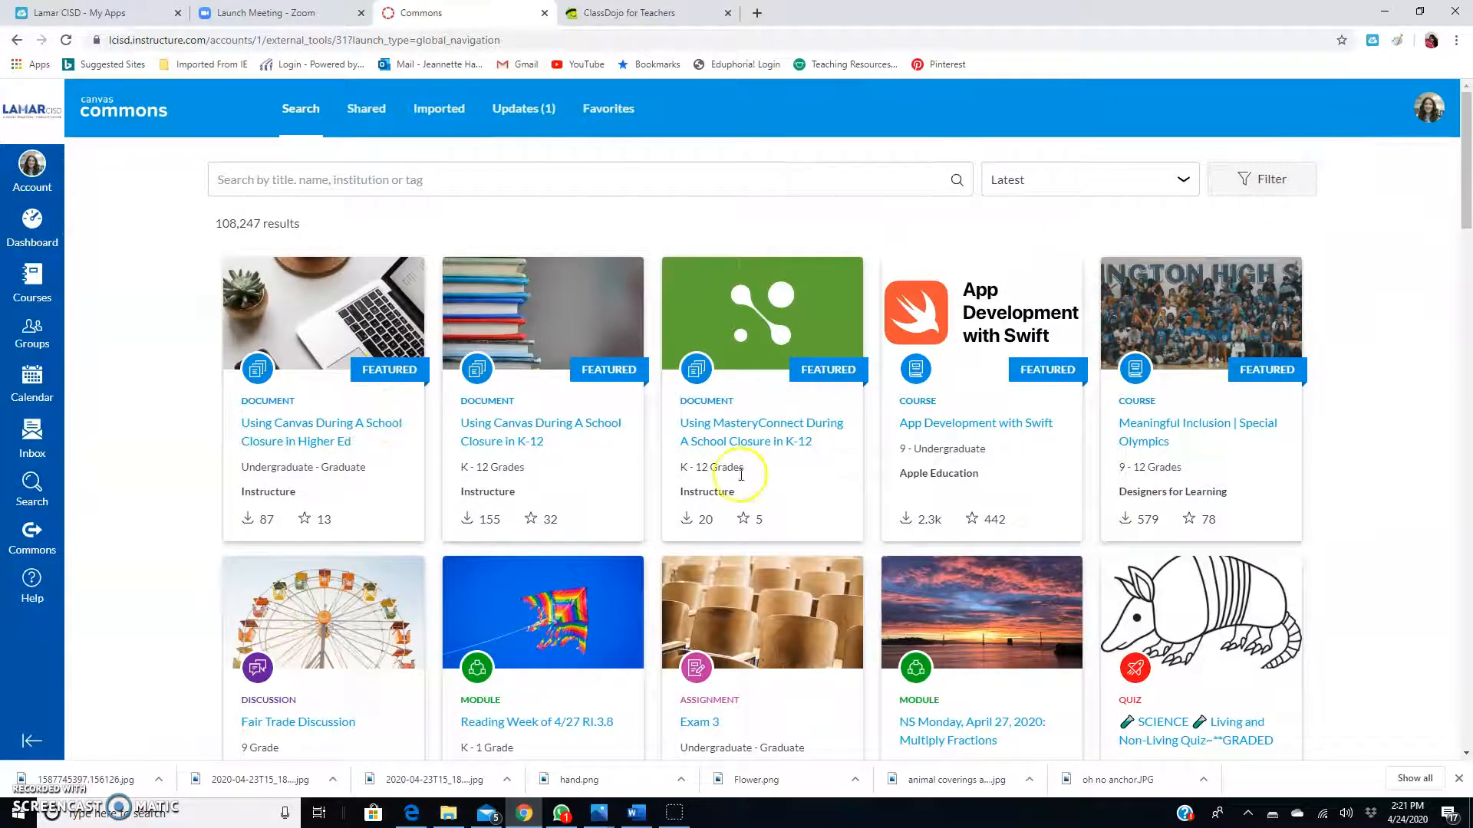
click(737, 175)
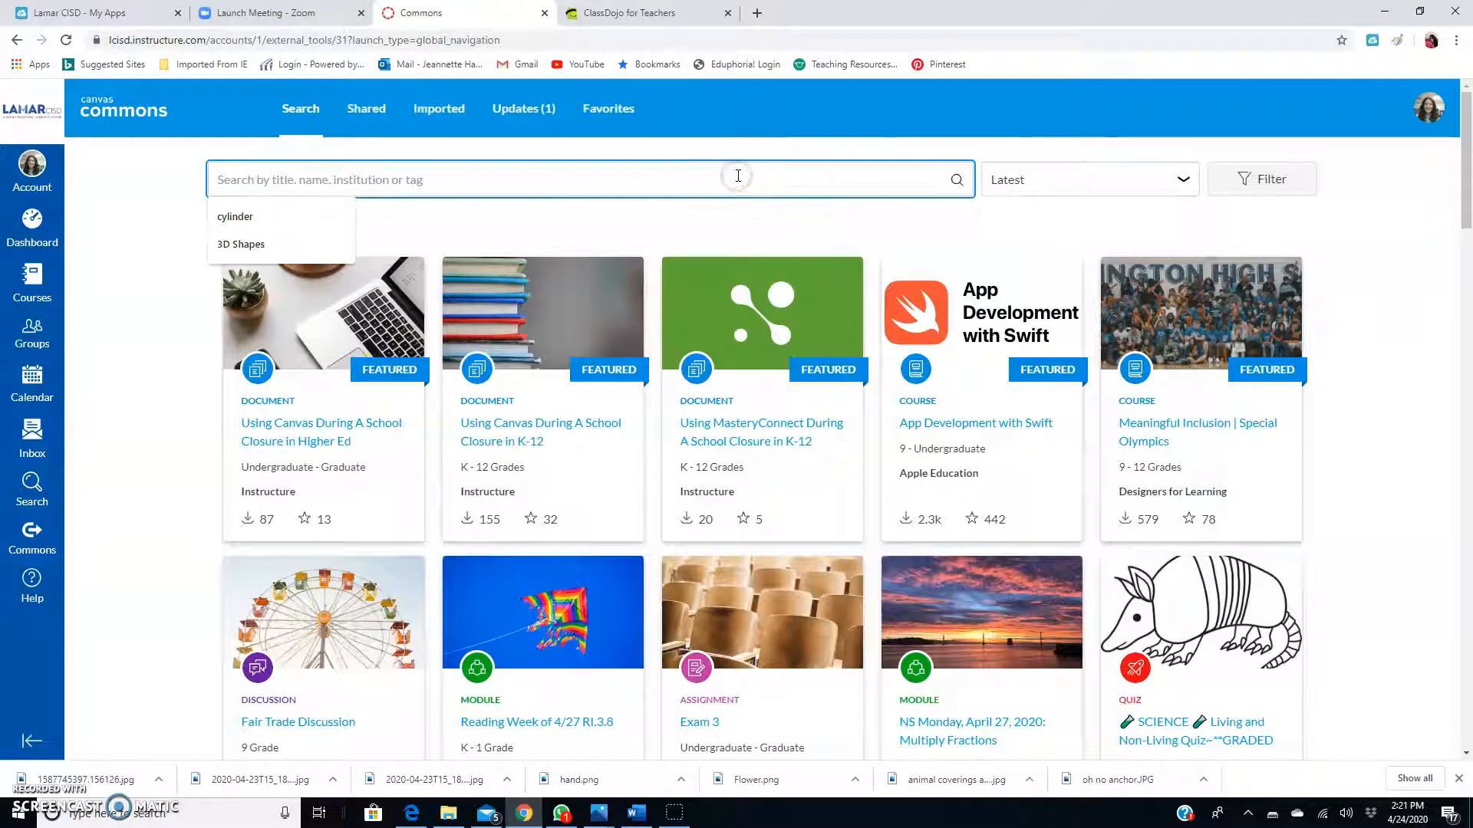
click(269, 242)
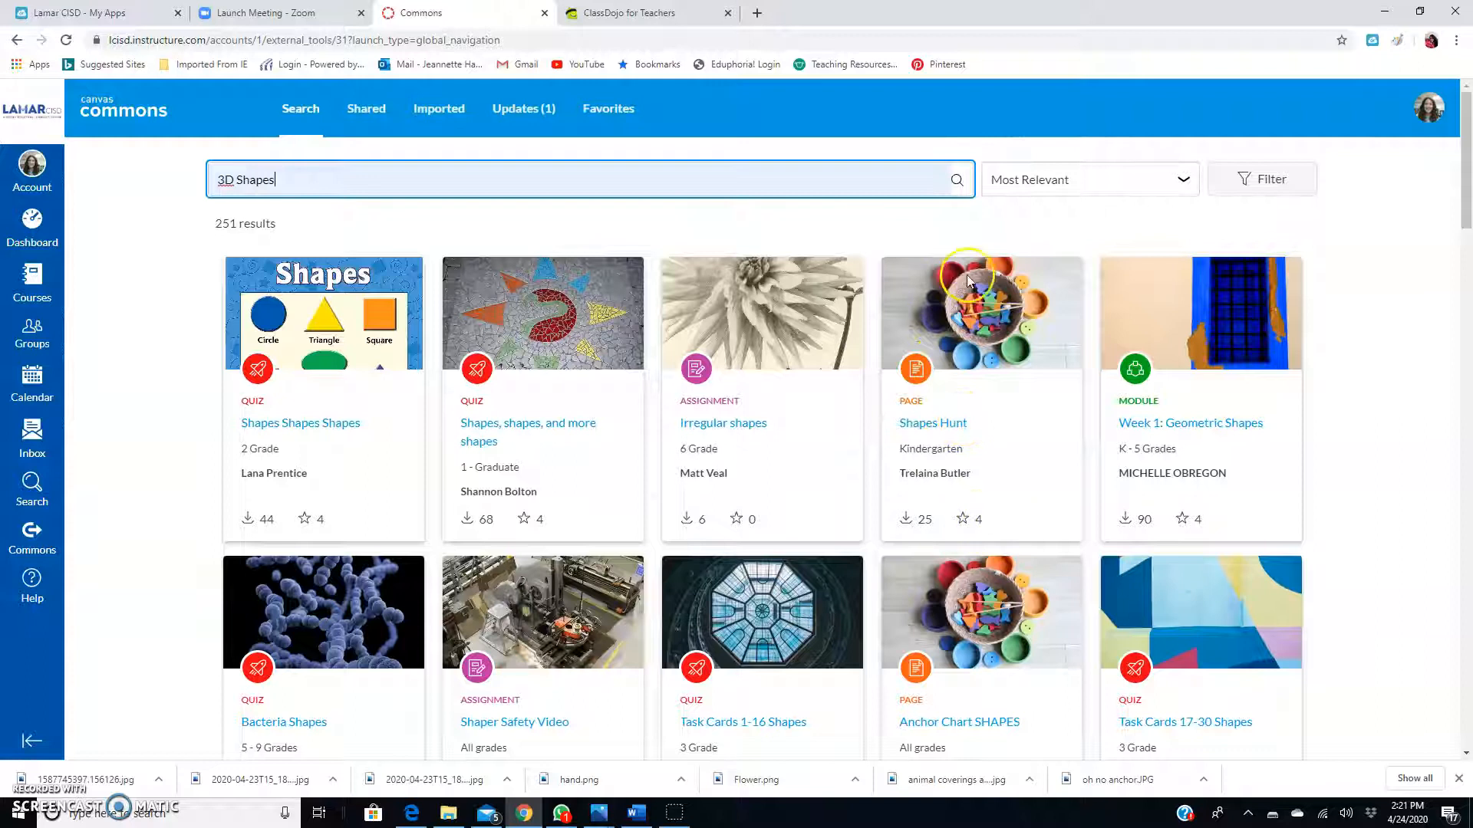
Open the Shapes Hunt page from the results and add it to Favorites.
click(971, 336)
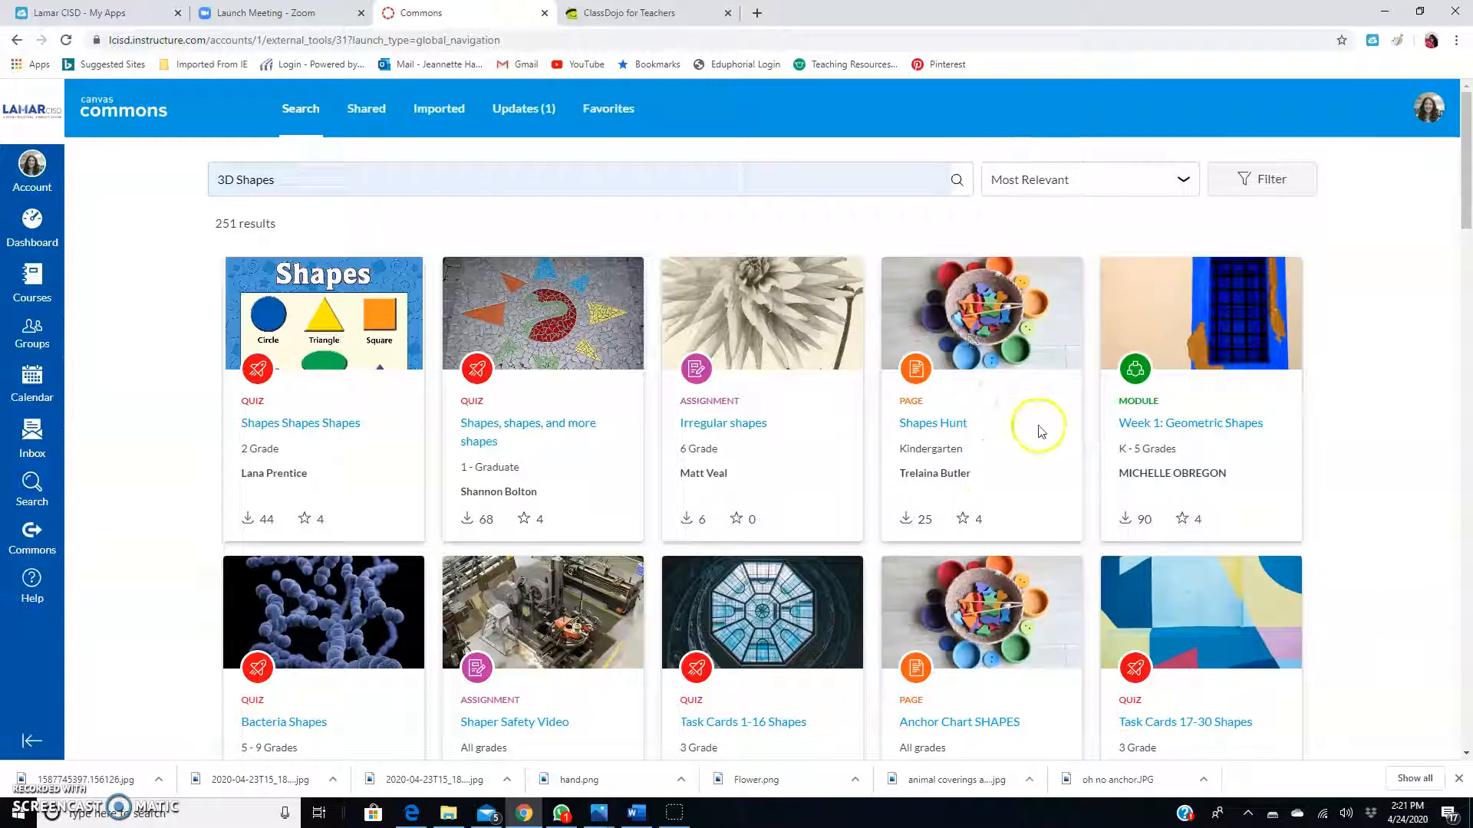
click(930, 422)
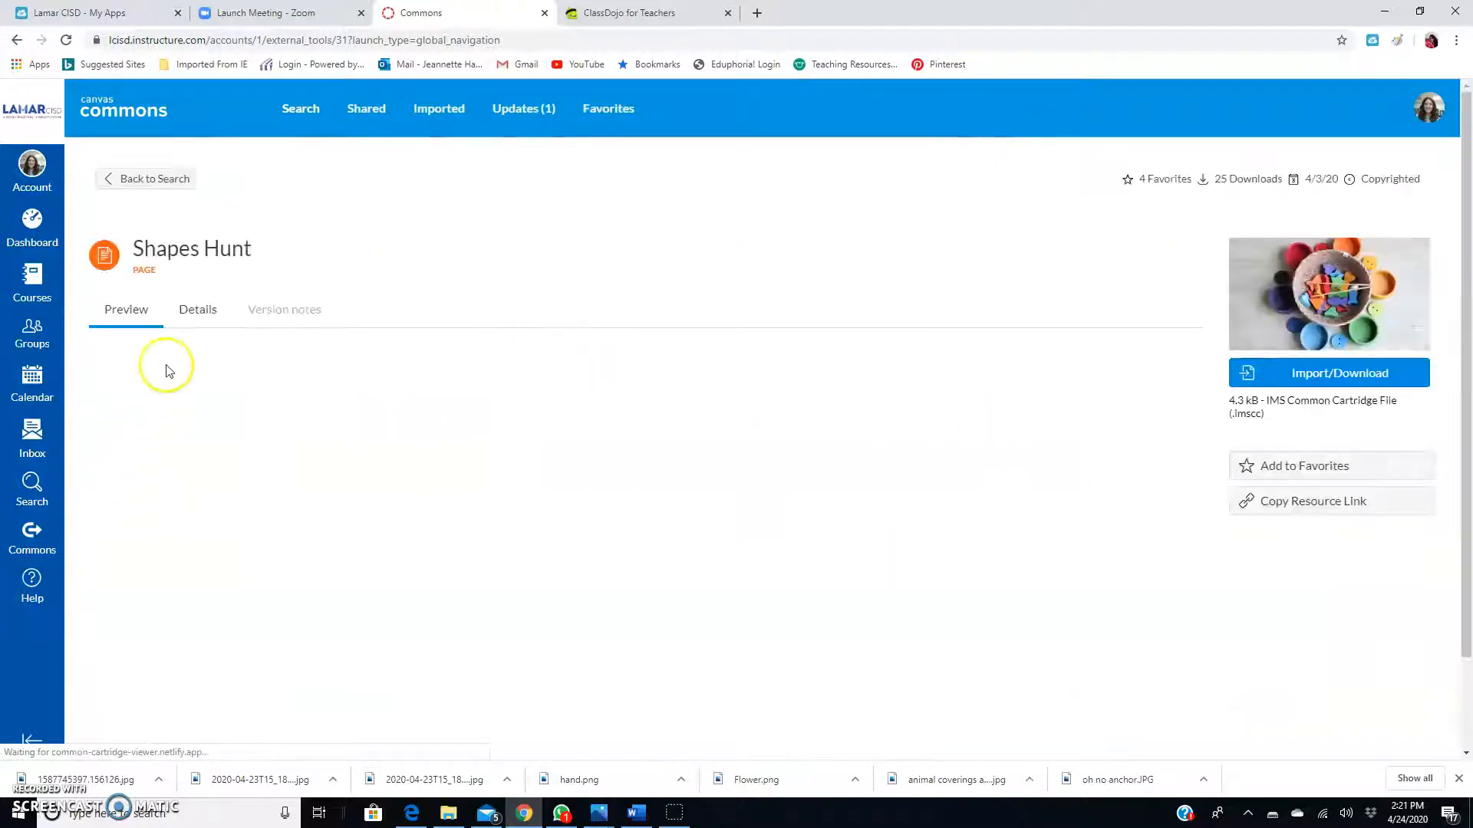
click(1280, 479)
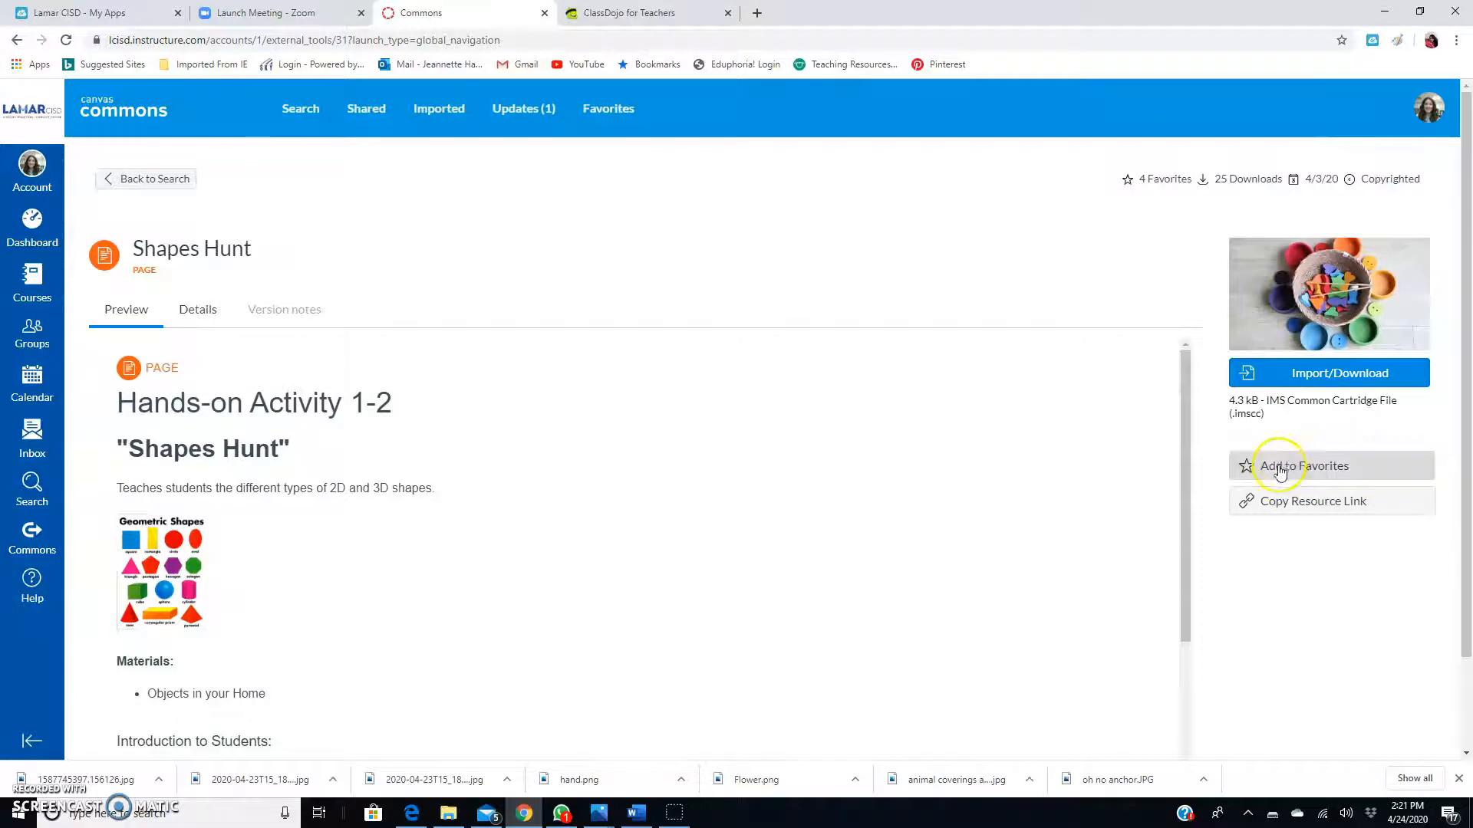